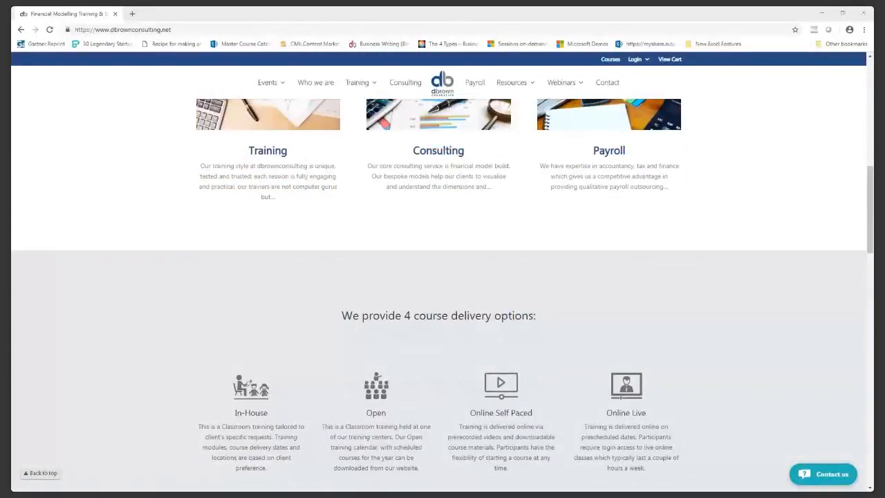
left_click_drag(777, 9, 448, 10)
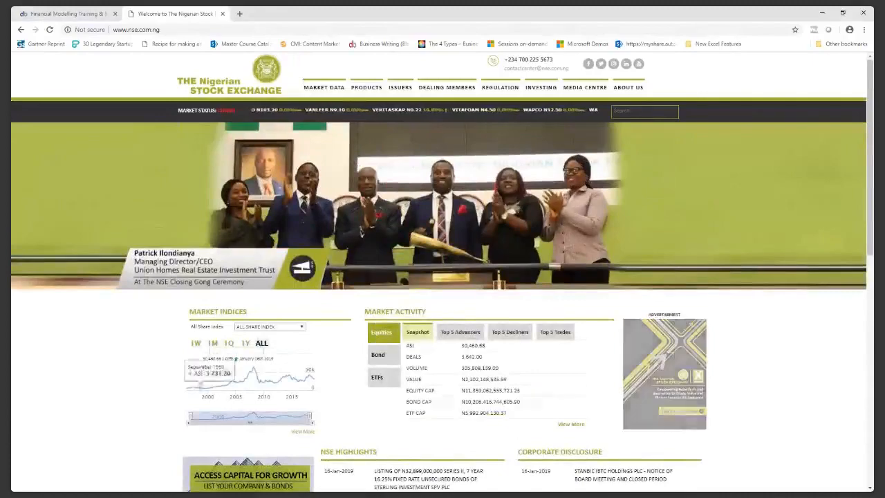
scroll(443, 271, "down", 1)
scroll(443, 271, "down", 3)
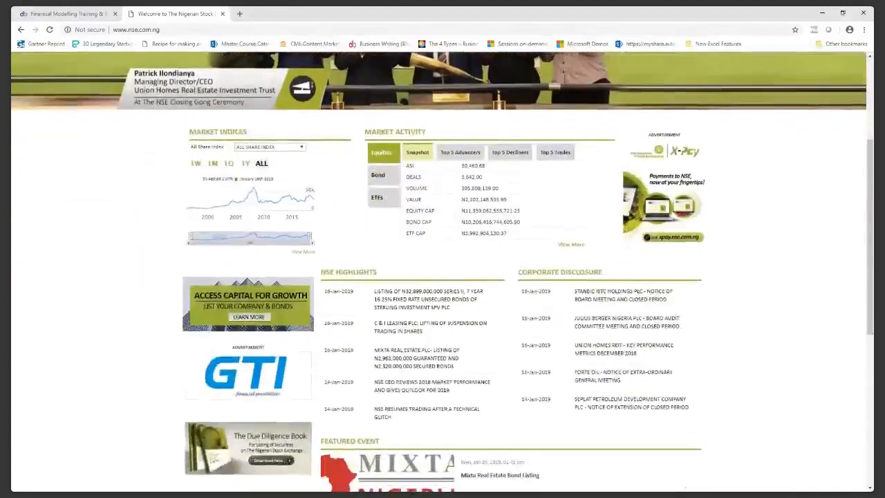
scroll(443, 271, "down", 3)
scroll(443, 271, "up", 3)
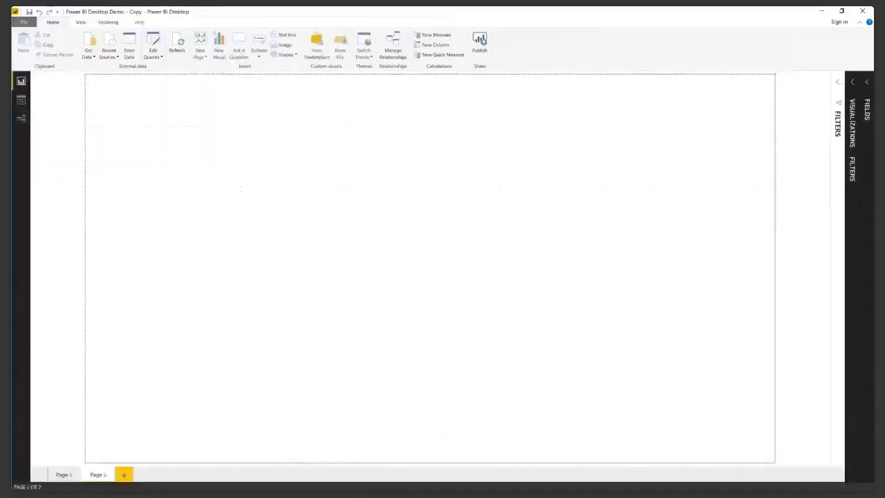
left_click(89, 53)
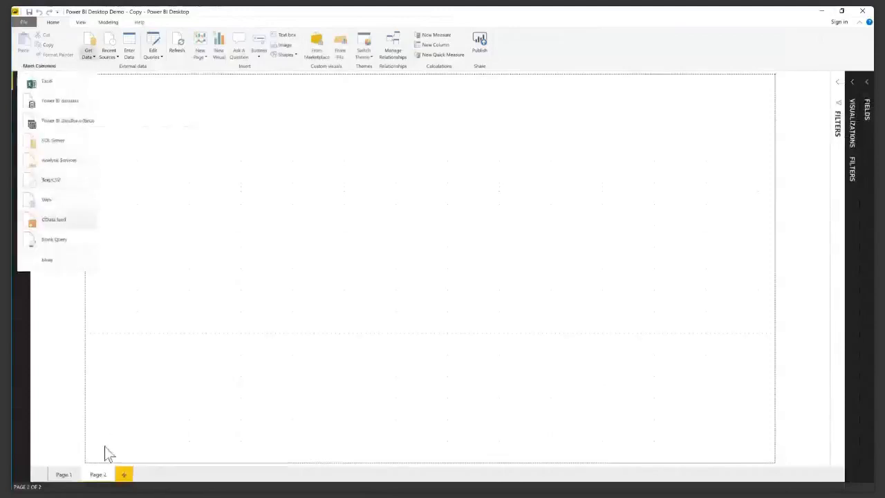
left_click(53, 220)
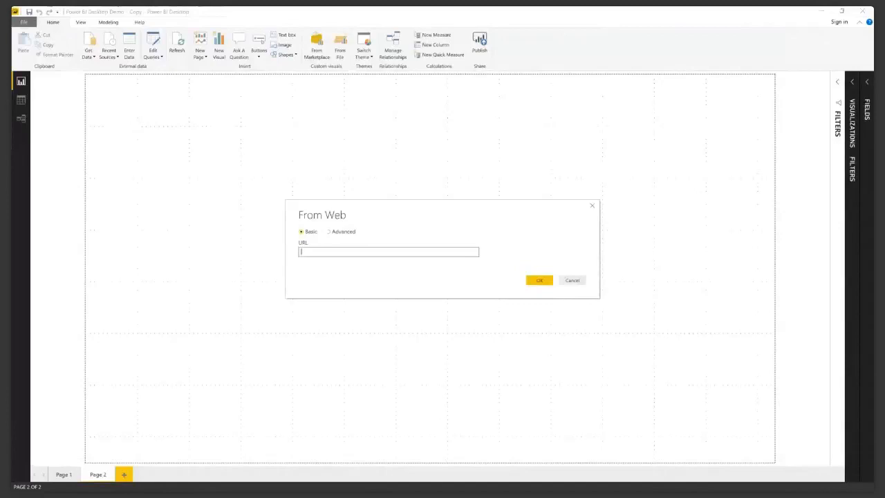
key("Escape")
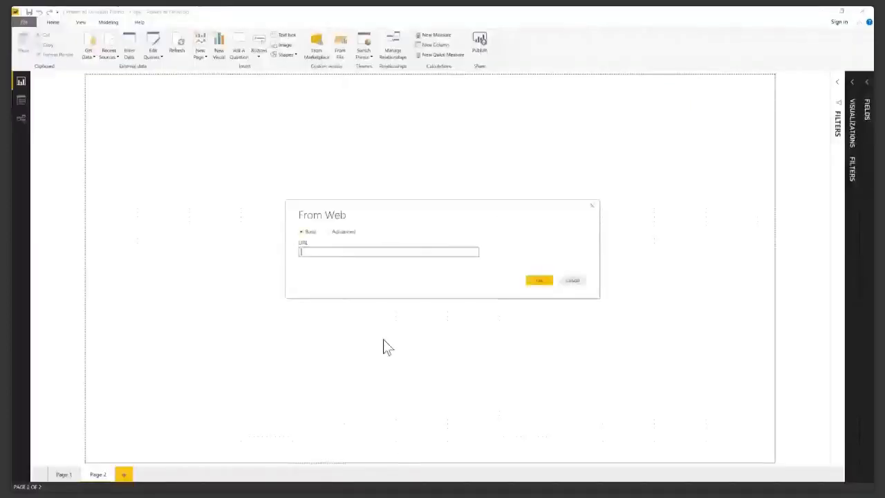
type("https://www.dbrownconsulting.net/")
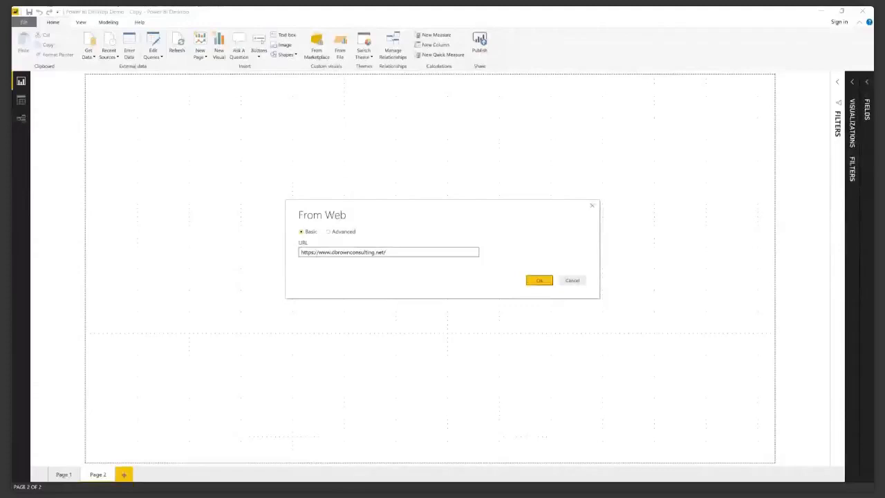
left_click(545, 280)
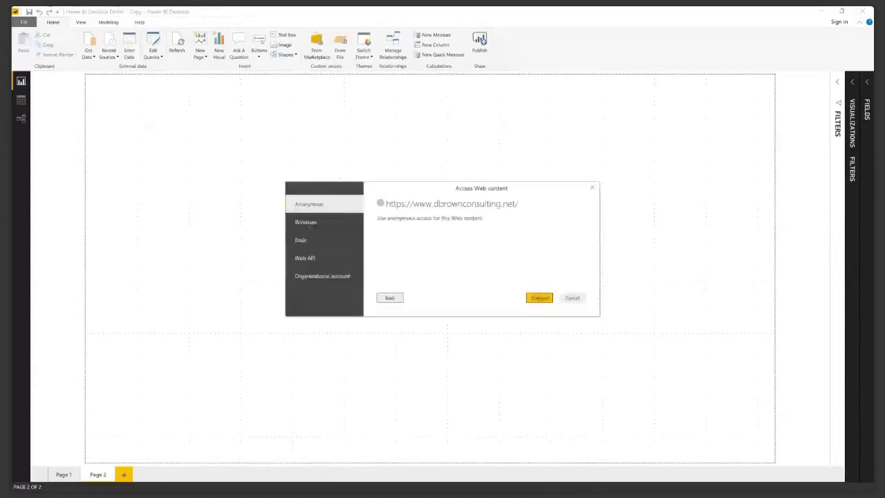
left_click(543, 298)
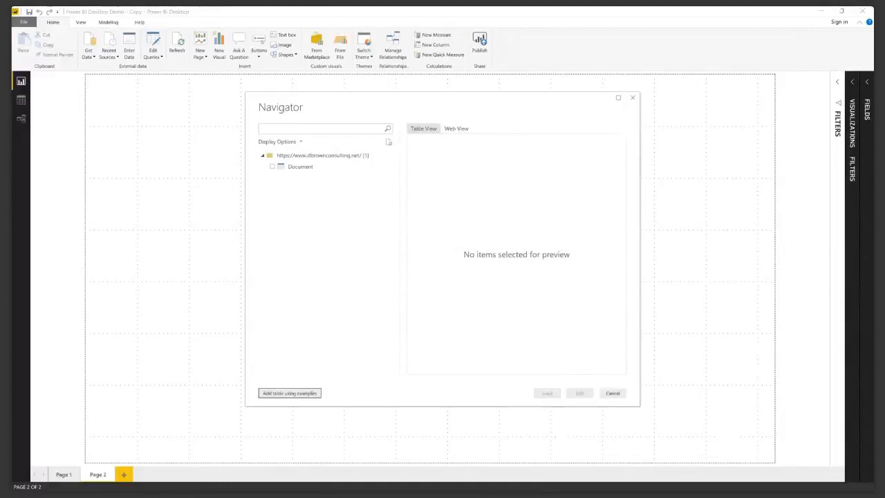
Step: Switch to the browser and examine the four course delivery options on the dbrownconsulting home page
left_click(290, 394)
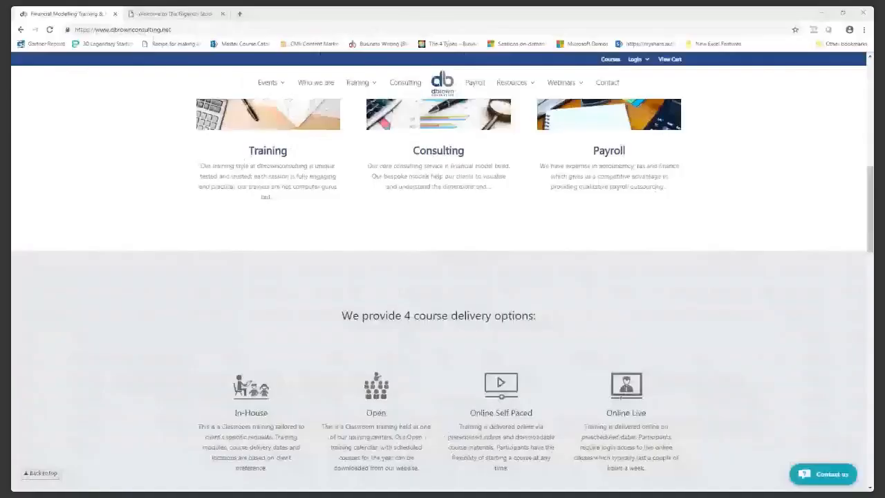
left_click(221, 30)
scroll(442, 276, "down", 1)
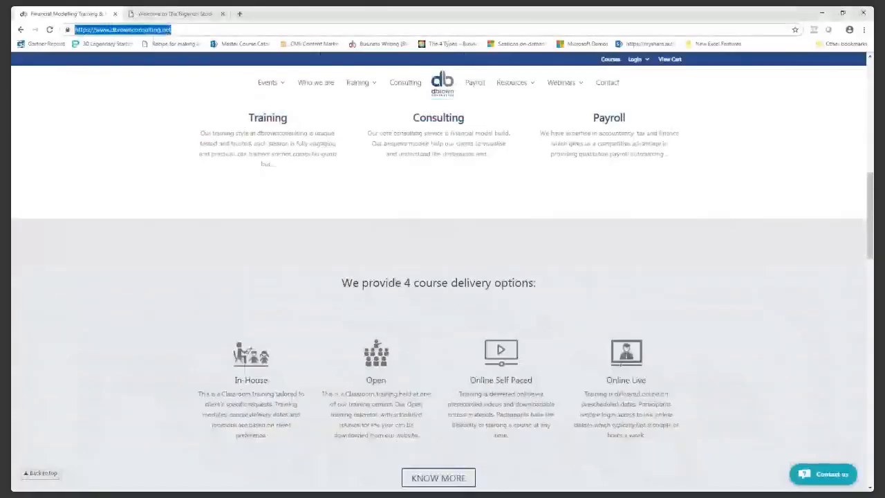
scroll(745, 275, "down", 2)
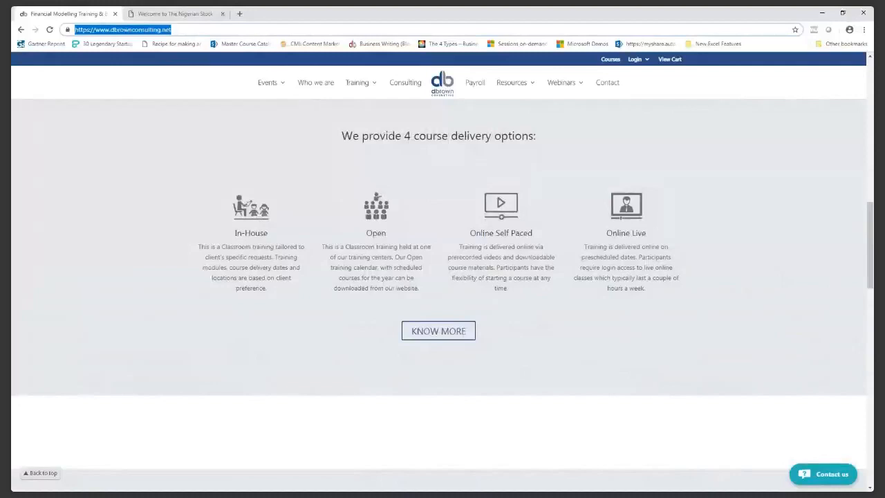
left_click(467, 394)
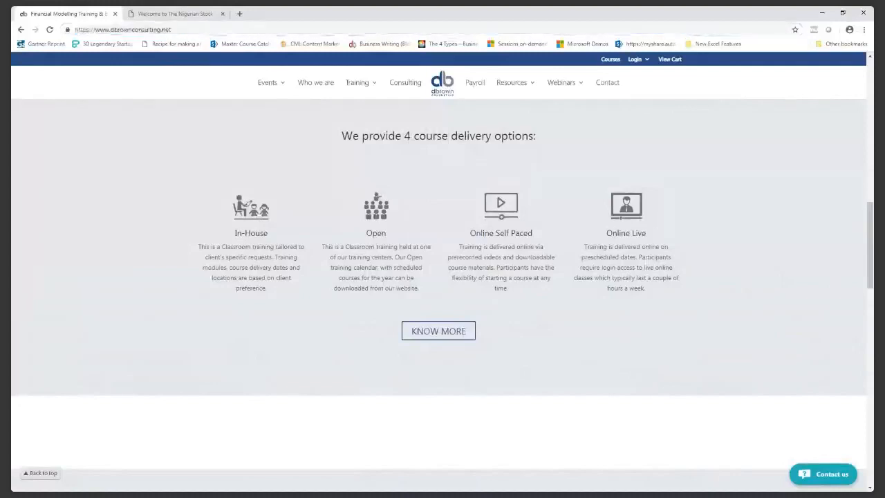
left_click_drag(234, 233, 647, 289)
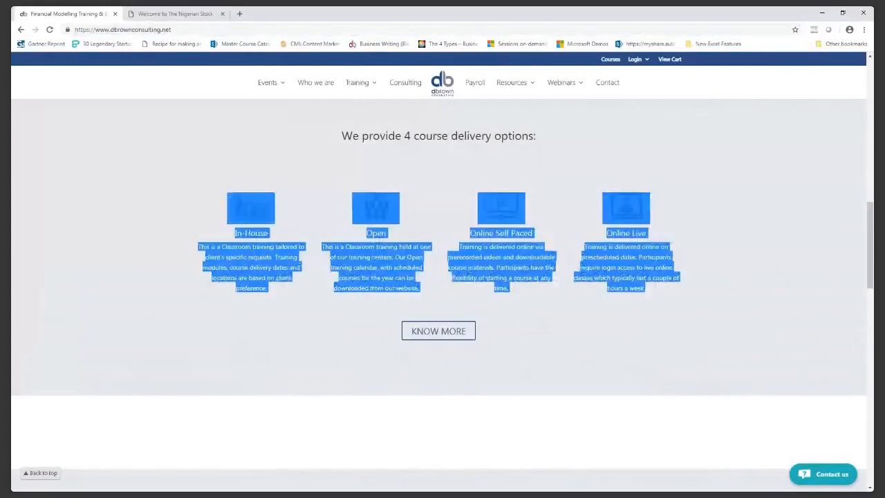
left_click(740, 332)
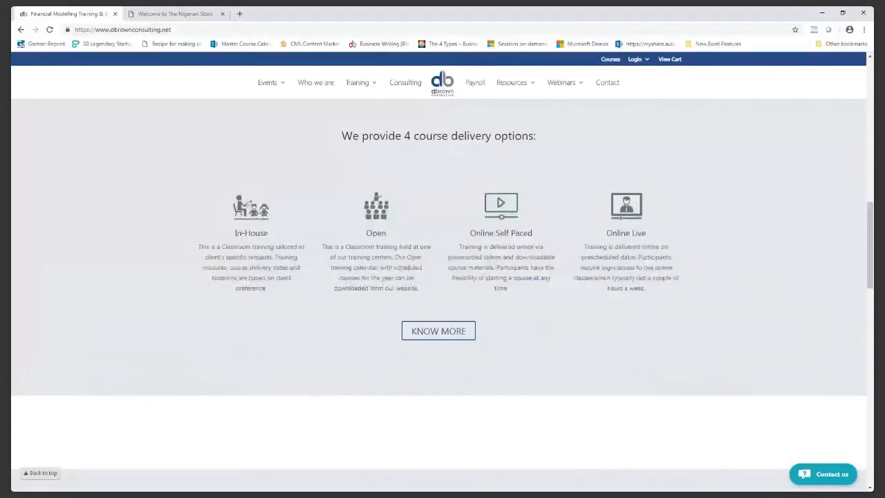
Step: Examine the team profiles and testimonials on the dbrownconsulting home page, and return to Power BI Desktop
scroll(443, 277, "down", 3)
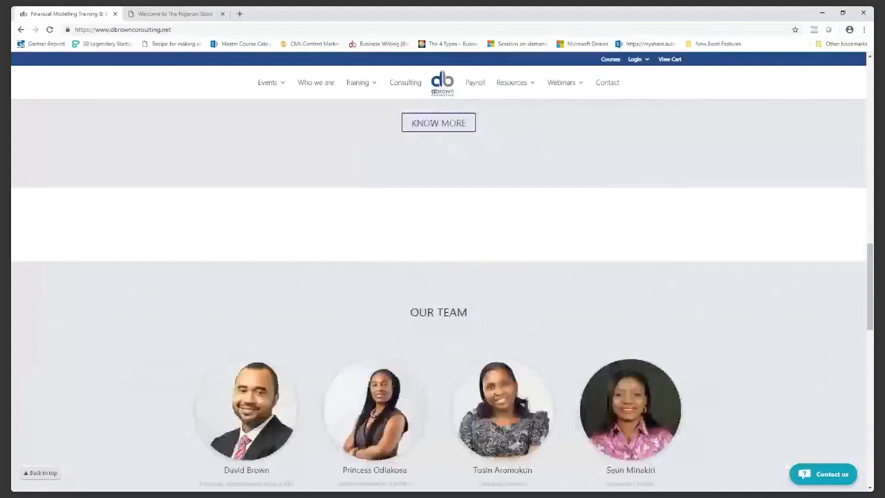
scroll(442, 276, "down", 3)
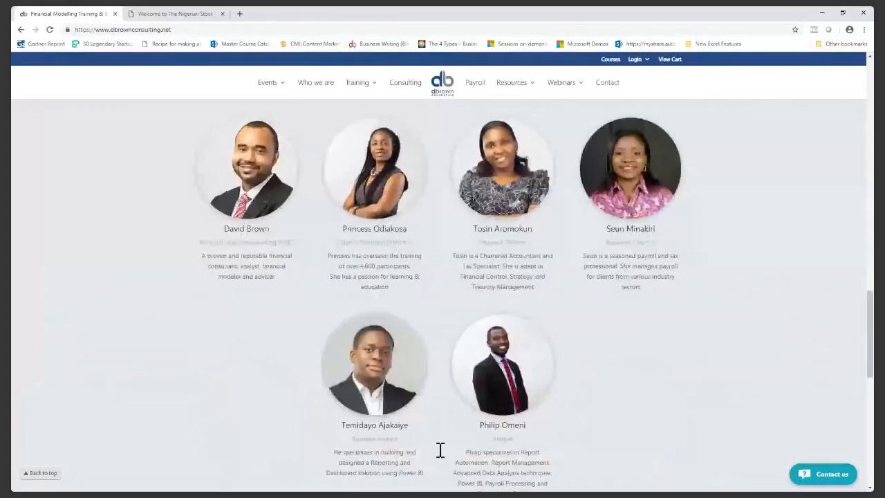
left_click_drag(207, 223, 642, 288)
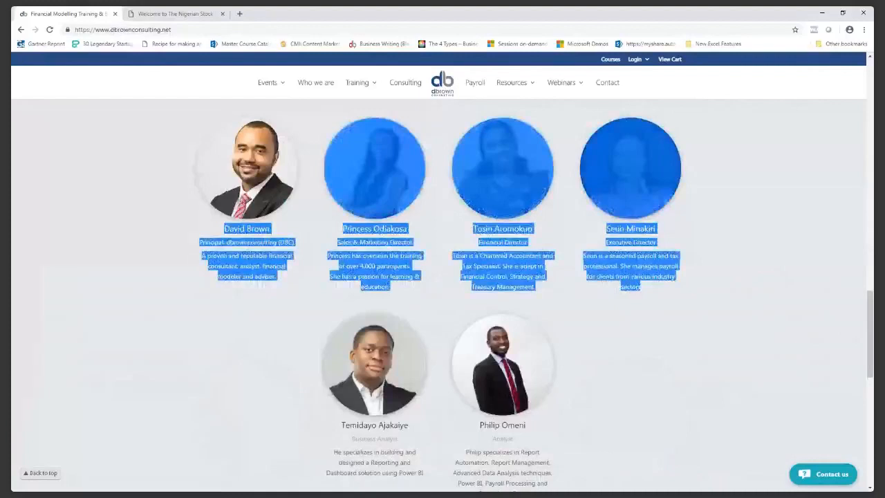
left_click(653, 296)
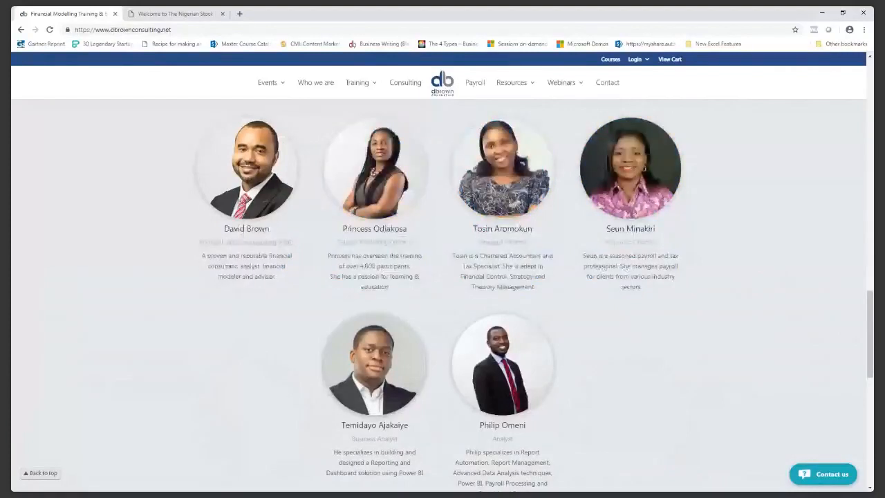
scroll(41, 473, "down", 7)
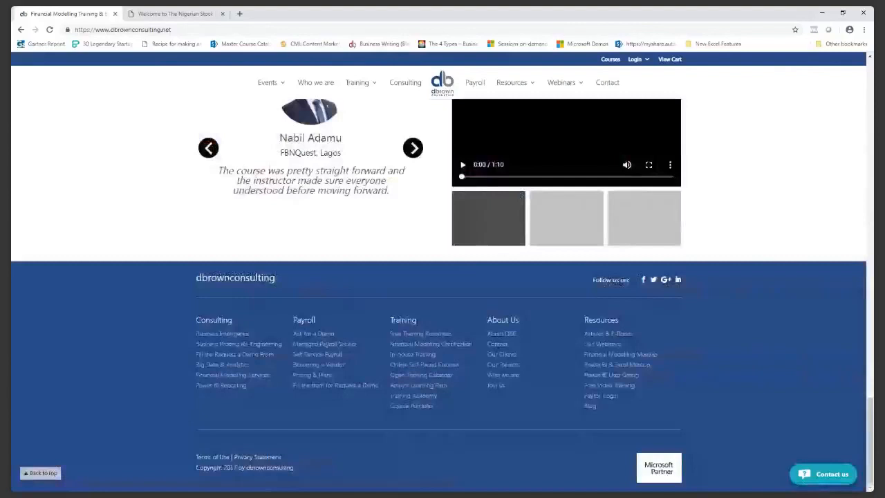
scroll(41, 472, "up", 3)
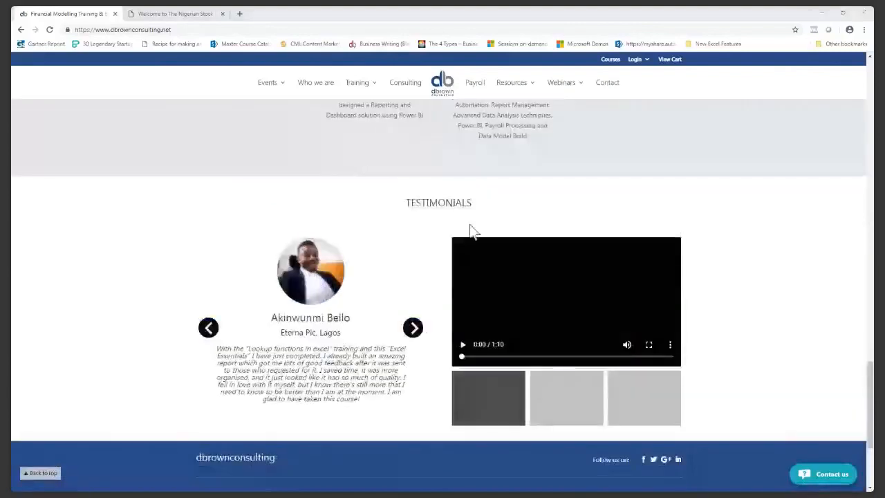
key("alt+Tab")
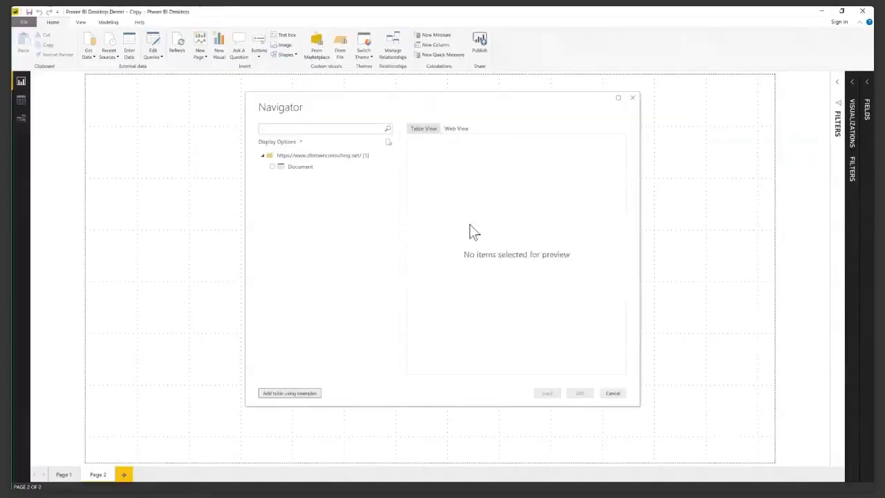
Step: Start a table from examples with the page's team section in the preview, and name its first column Name
left_click(289, 394)
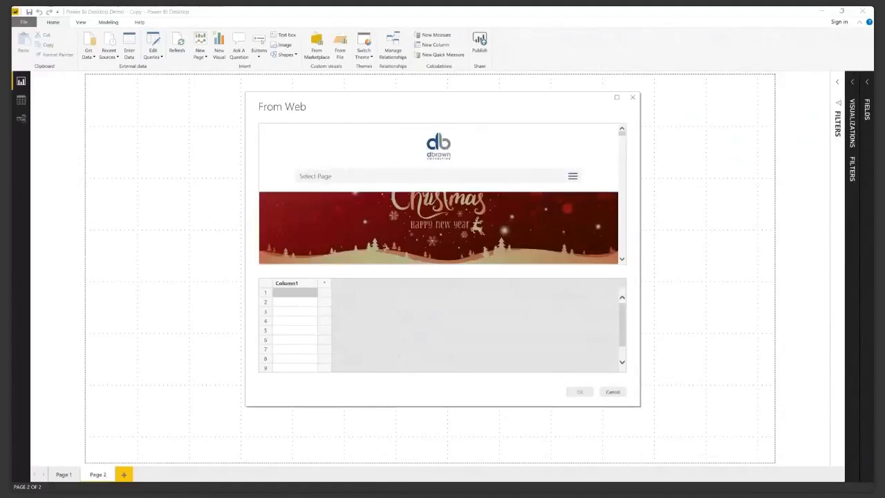
scroll(438, 193, "down", 8)
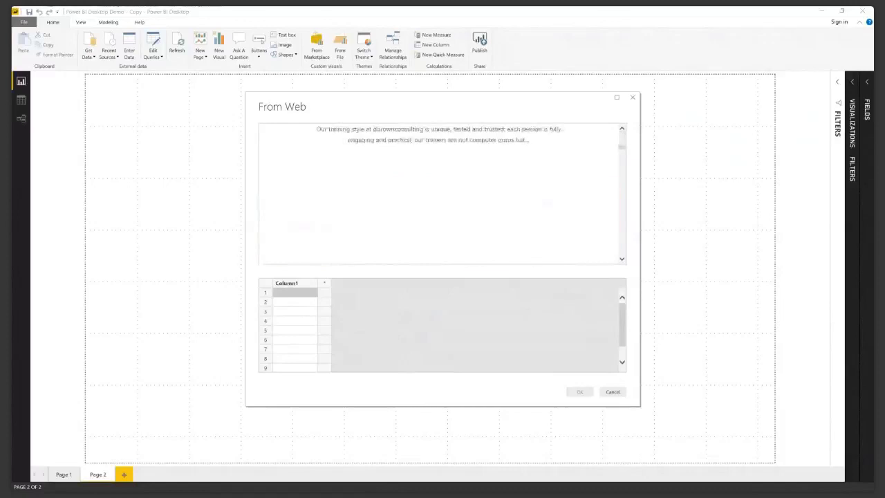
scroll(438, 193, "down", 10)
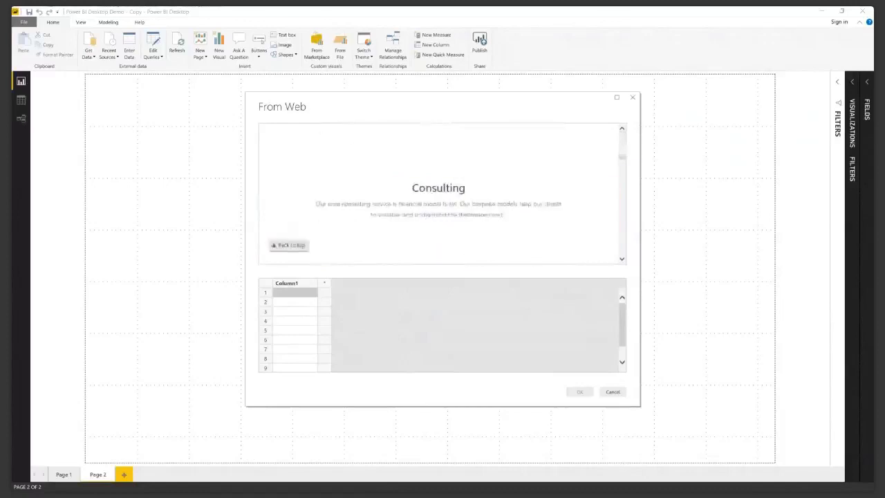
scroll(438, 194, "down", 4)
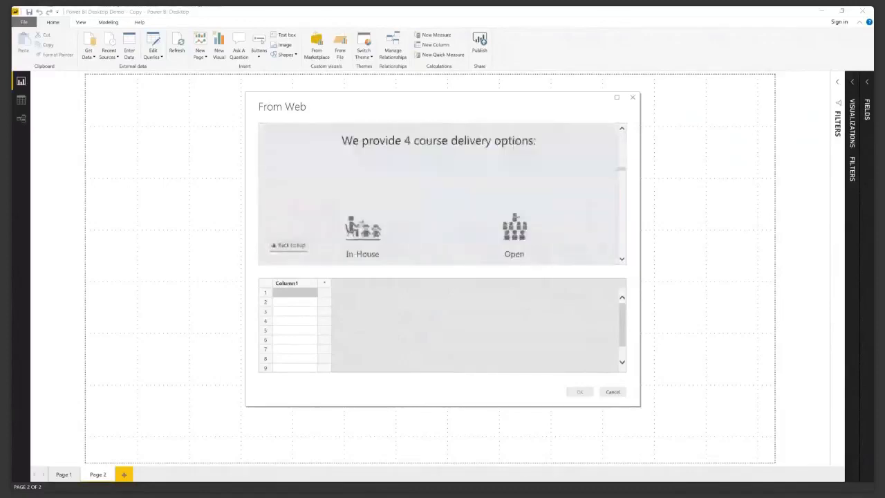
scroll(439, 194, "down", 6)
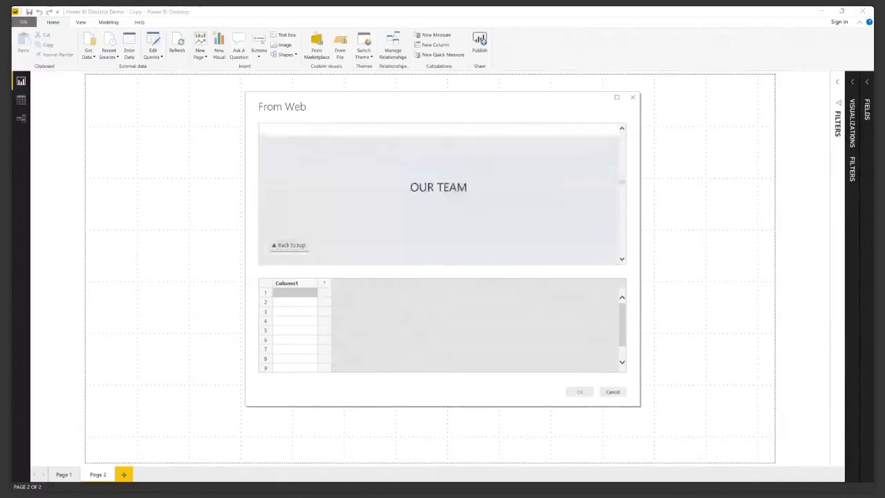
scroll(377, 153, "down", 3)
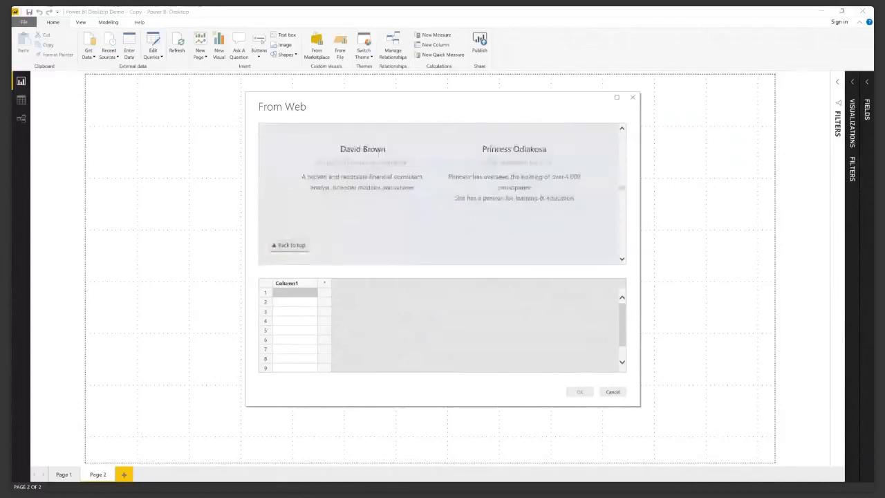
scroll(378, 153, "up", 1)
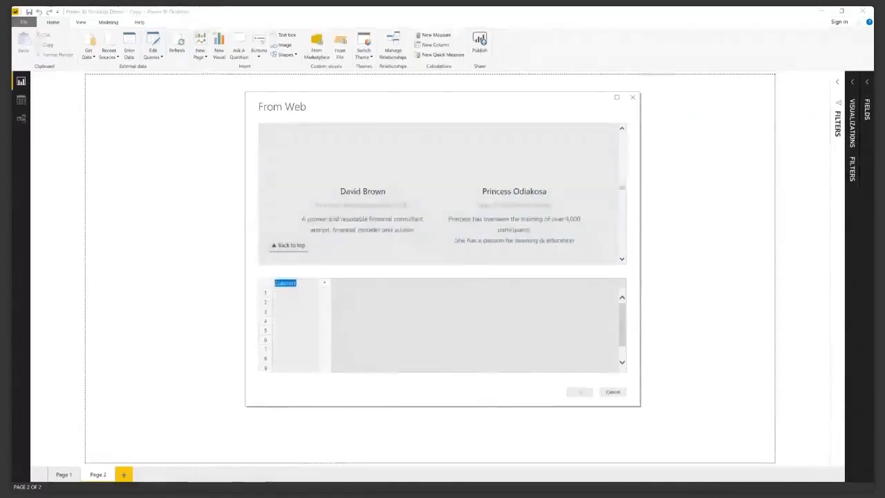
type("Name")
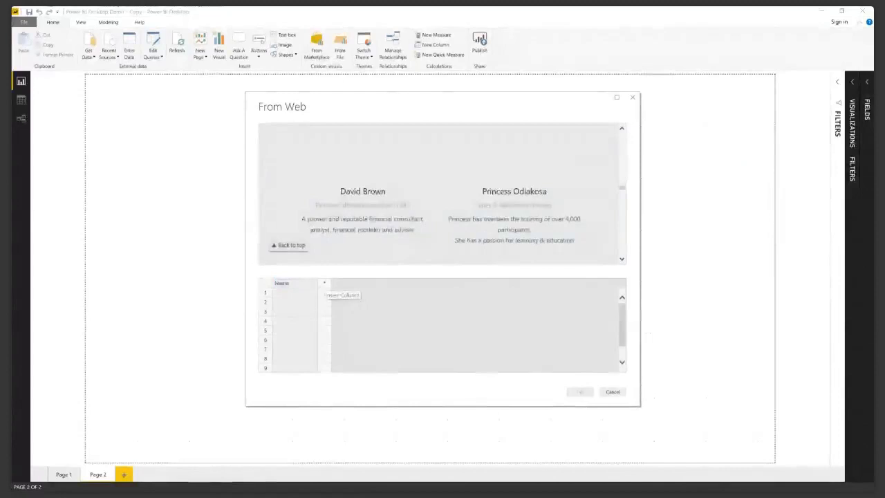
Step: Add a second column named Position to the example table
left_click(324, 283)
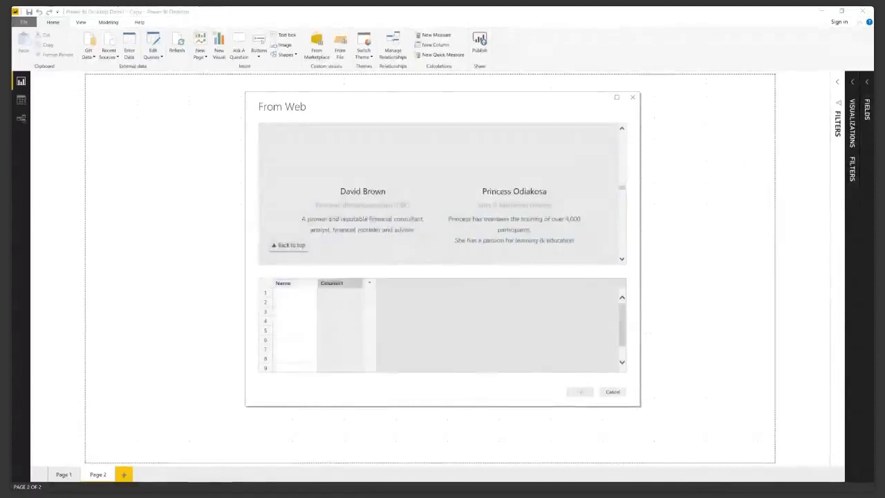
double_click(332, 284)
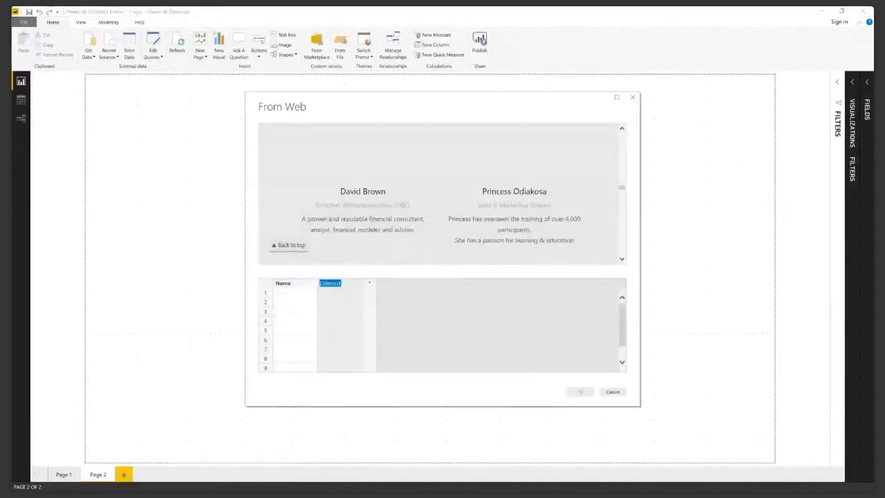
type("Pe")
type("sitio")
type("n")
key("Return")
Step: Add a third column named Profile to the example table
double_click(375, 284)
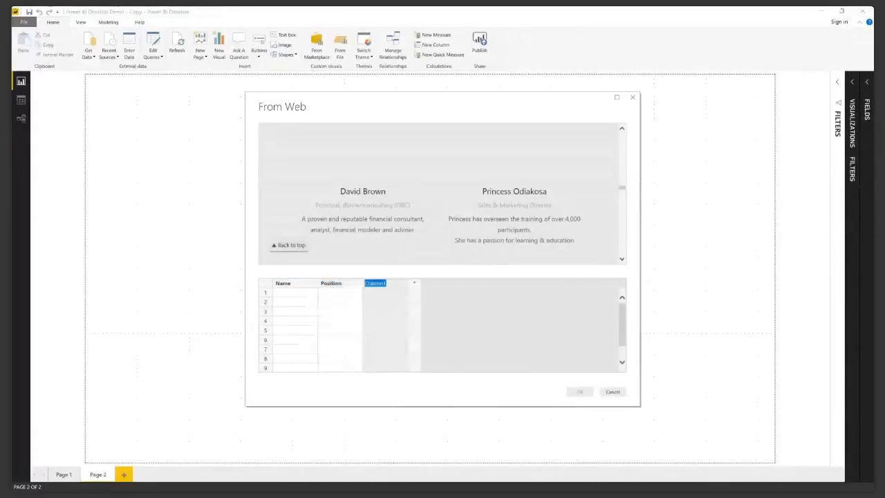
type("Profile")
key("Left")
type("S")
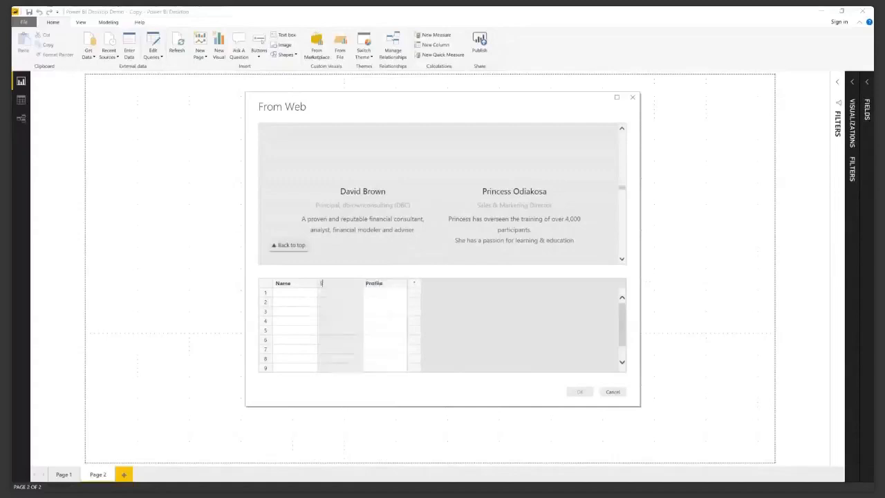
type("hort")
key("BackSpace")
key("BackSpace")
key("BackSpace")
key("BackSpace")
key("BackSpace")
type("Position")
Step: Rename the example table's third column to Short Profile
key("Tab")
type("Short Profile")
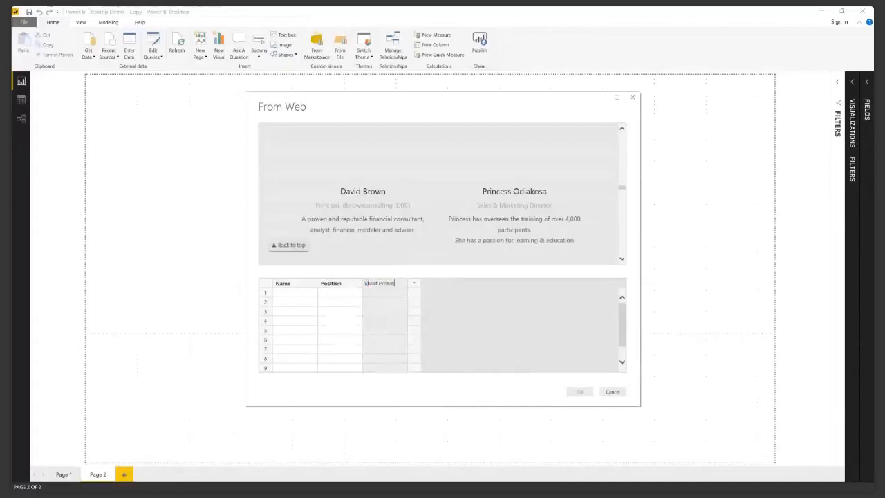
Step: Finish naming the Short Profile column, and fill the first row's Name with the suggested full name of the first team member
key("Return")
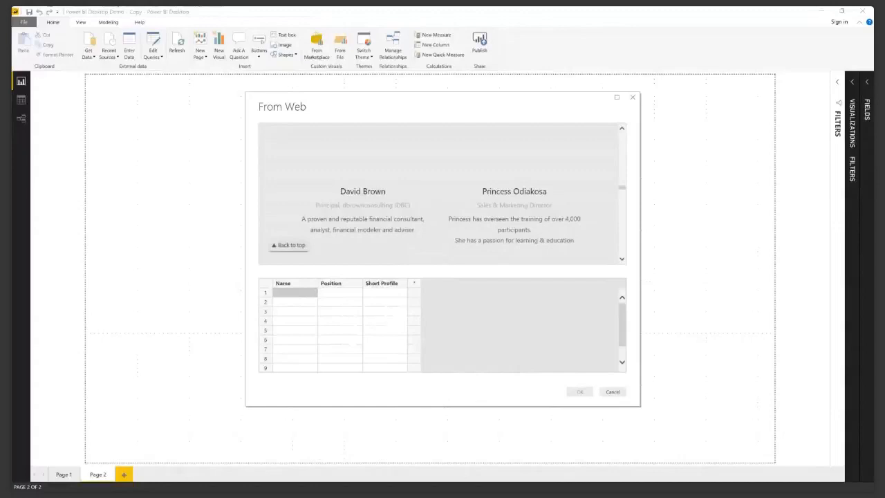
double_click(294, 292)
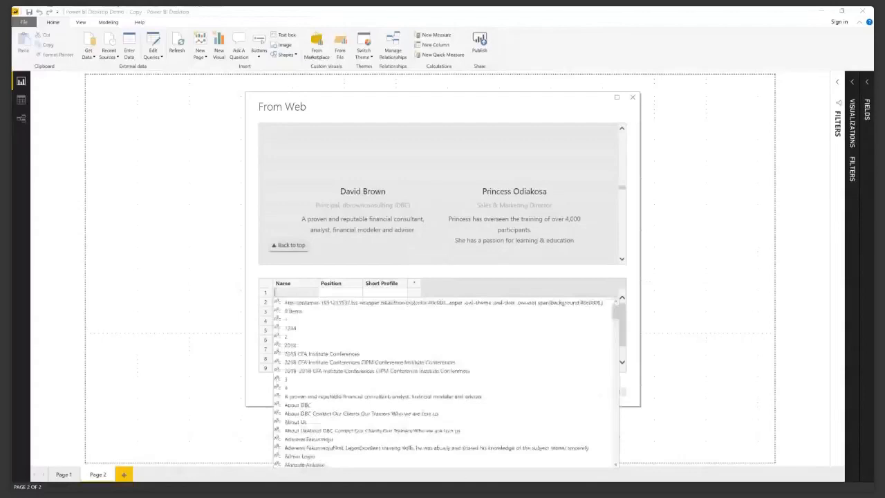
scroll(445, 383, "down", 1)
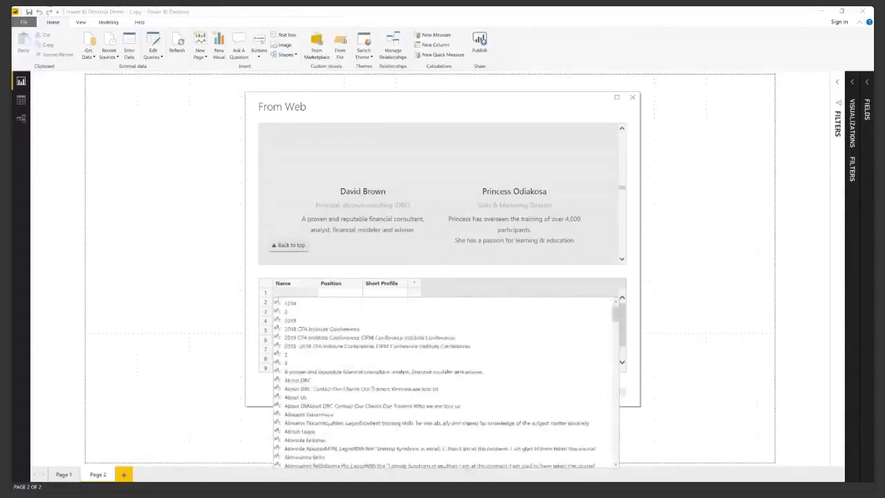
scroll(445, 383, "down", 8)
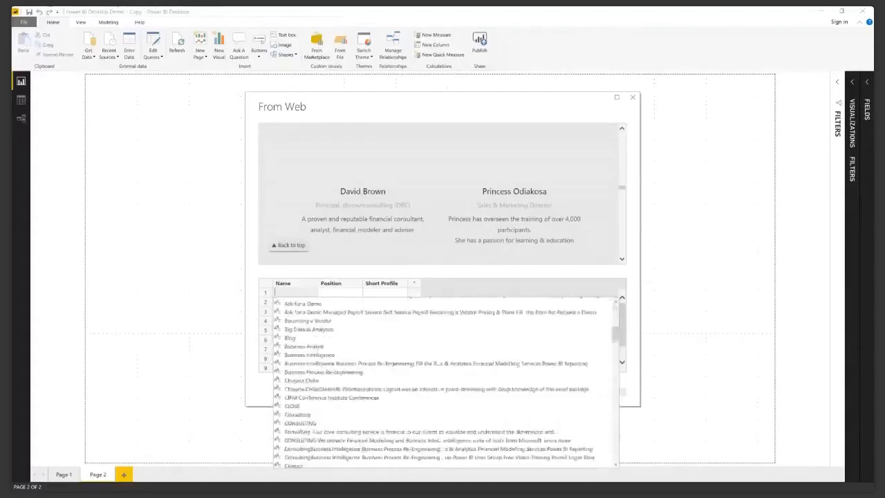
type("Dav")
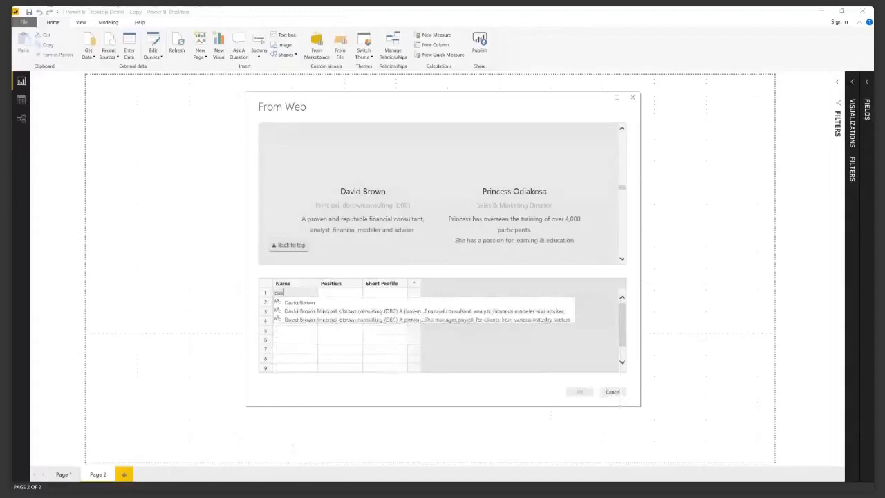
key("Down")
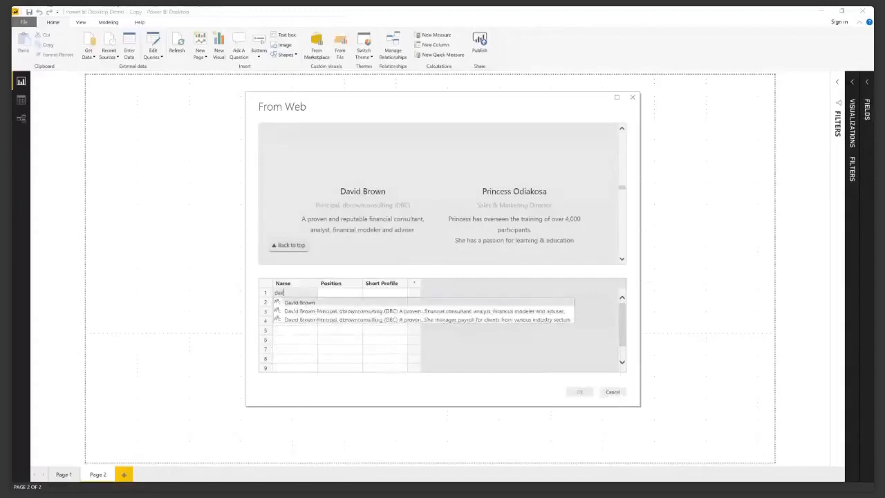
key("Return")
Step: Fill the first row's Position with the suggested value "Principal, dbrownconsulting (DBC)"
left_click(340, 293)
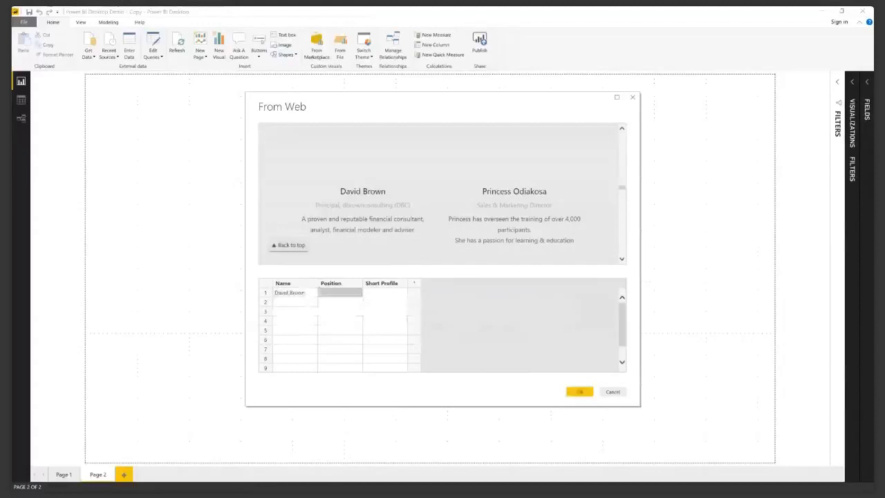
type("prin")
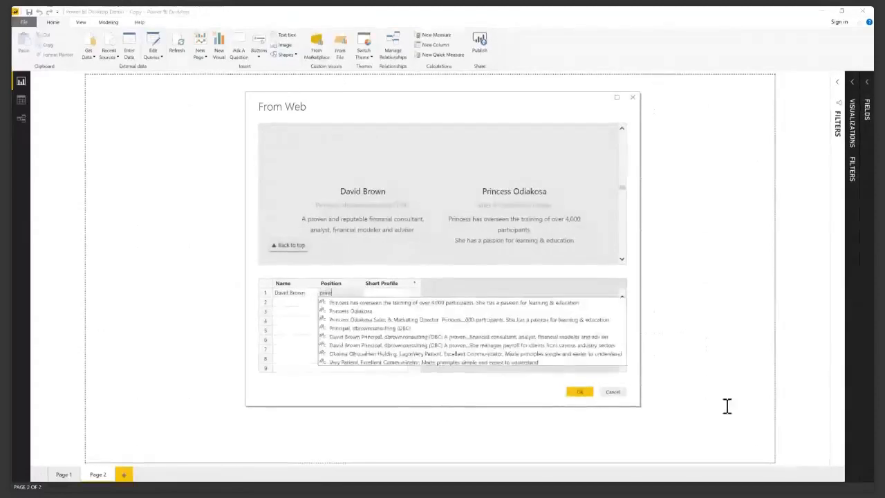
key("Down")
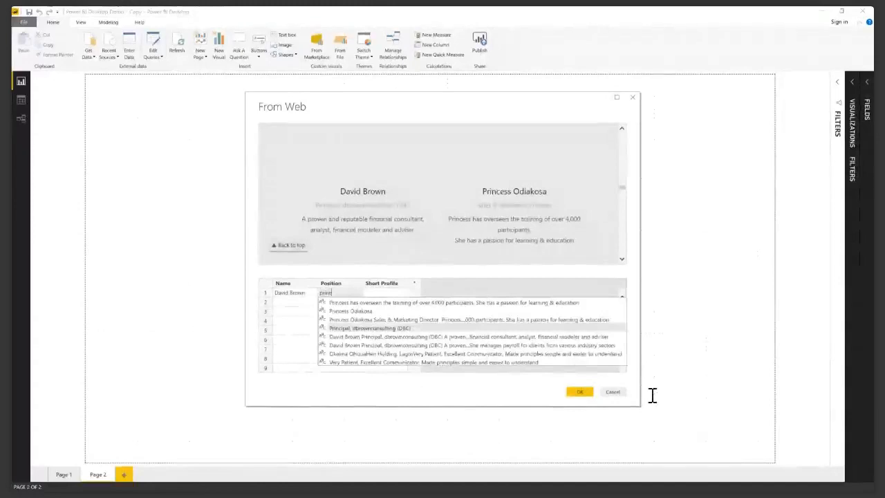
key("Return")
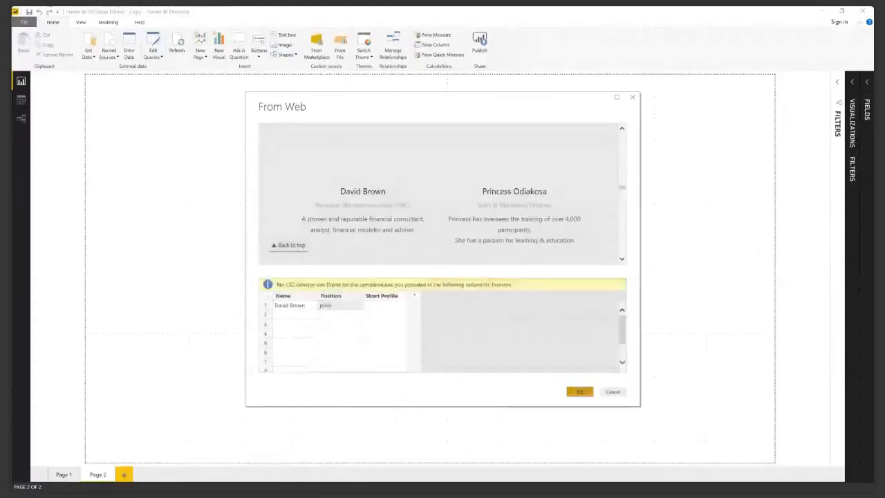
double_click(330, 305)
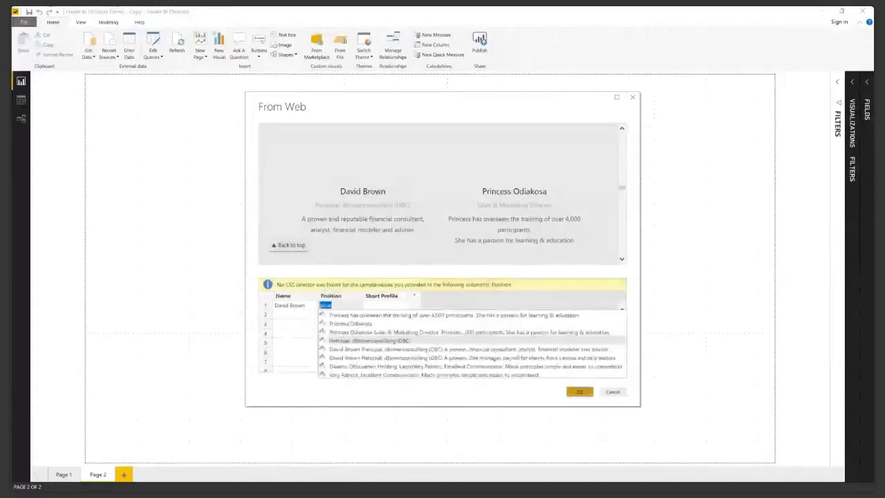
left_click(369, 341)
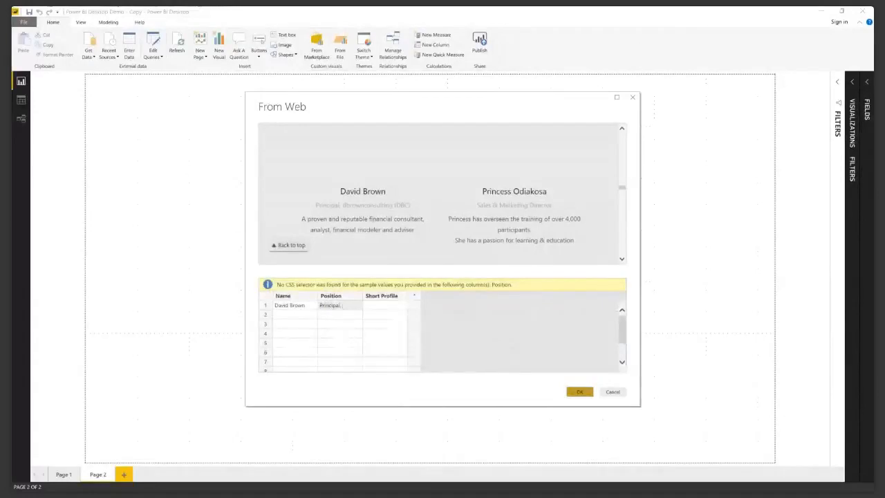
Step: Delete the leading word "Principal," from the first row's Position example
double_click(342, 305)
key("BackSpace")
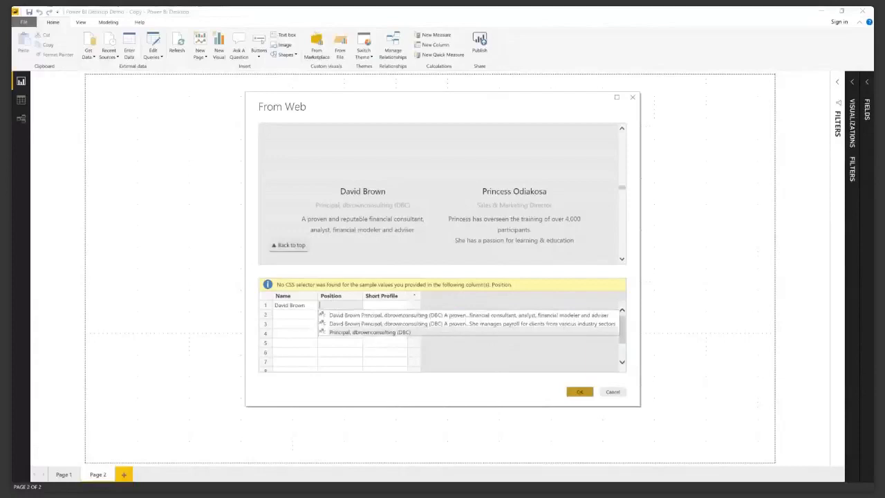
key("Return")
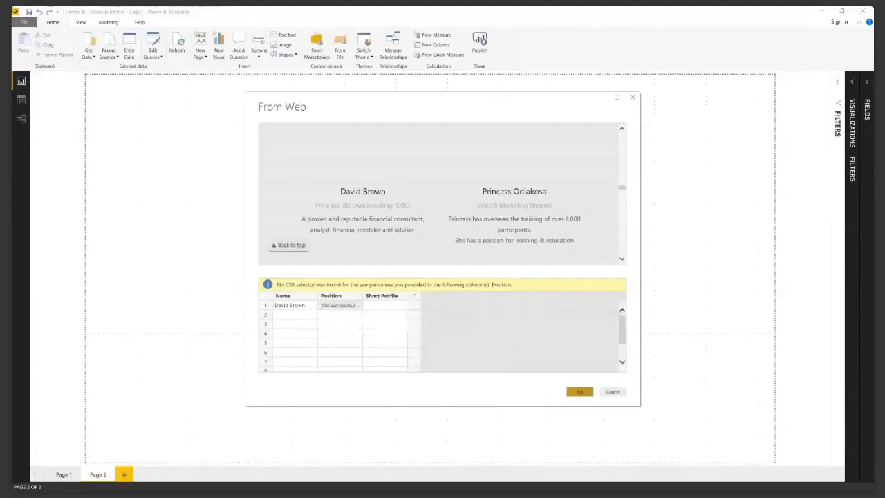
Step: Fill the first row's Short Profile with the suggested text starting "A proven and reputable financial consultant"
left_click(385, 305)
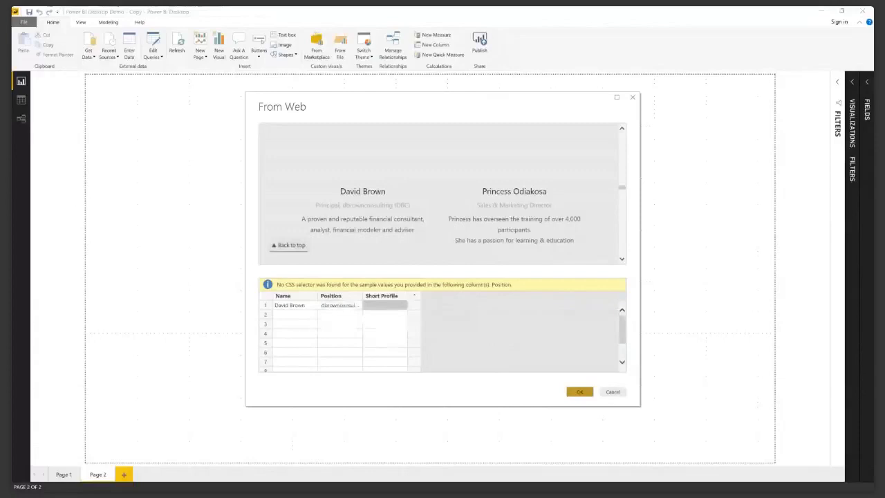
double_click(385, 305)
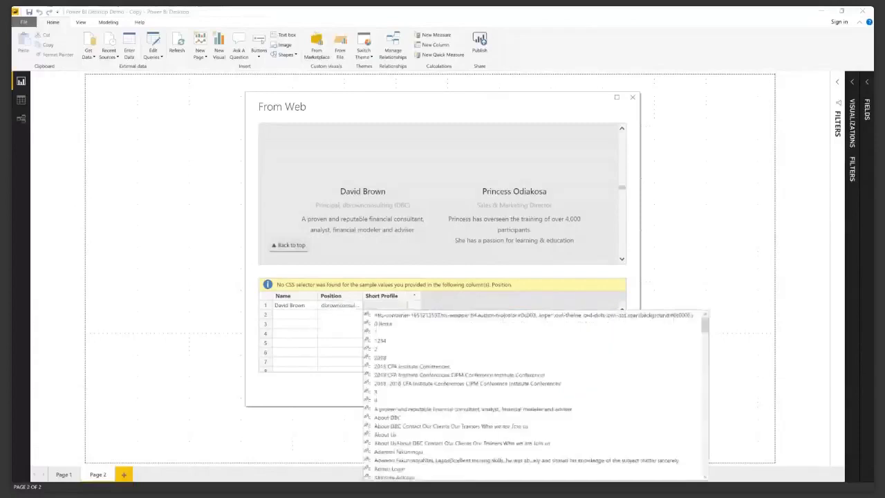
type("a pro")
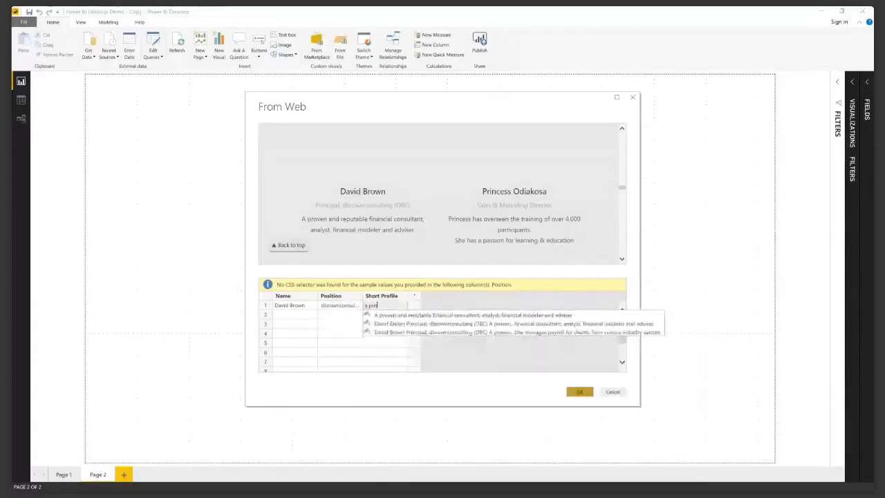
key("Down")
key("Return")
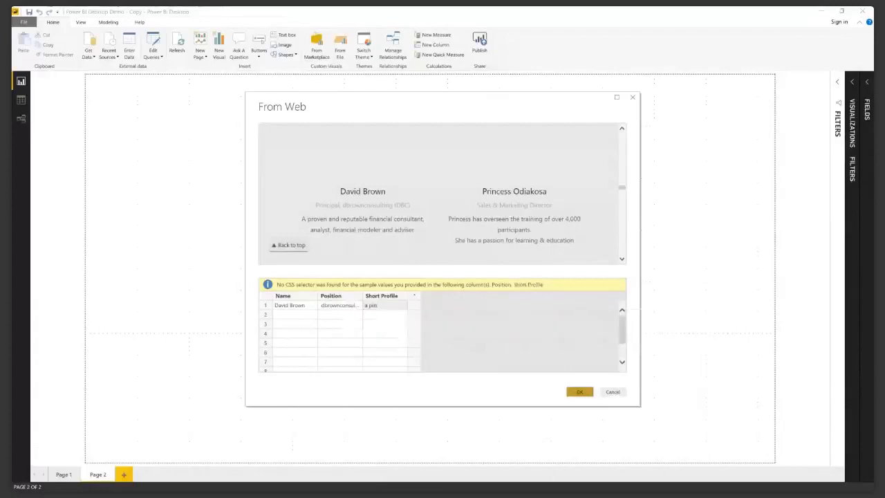
left_click(385, 304)
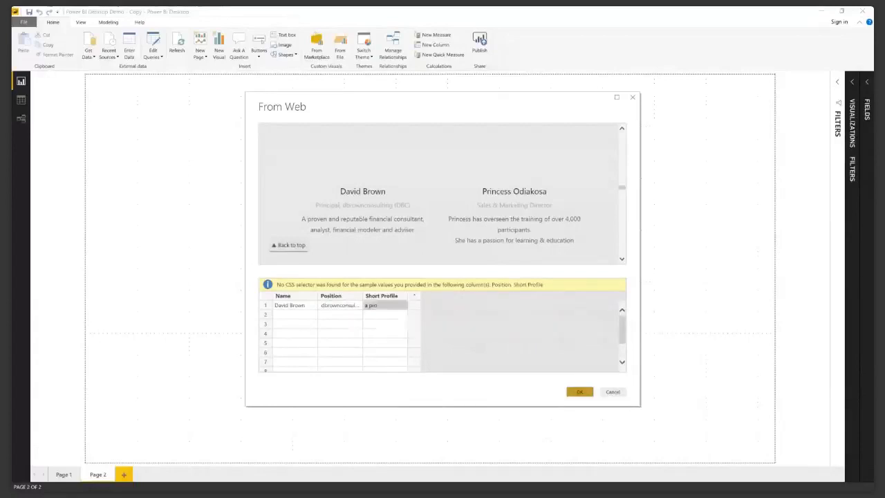
double_click(385, 305)
double_click(374, 305)
left_click(442, 315)
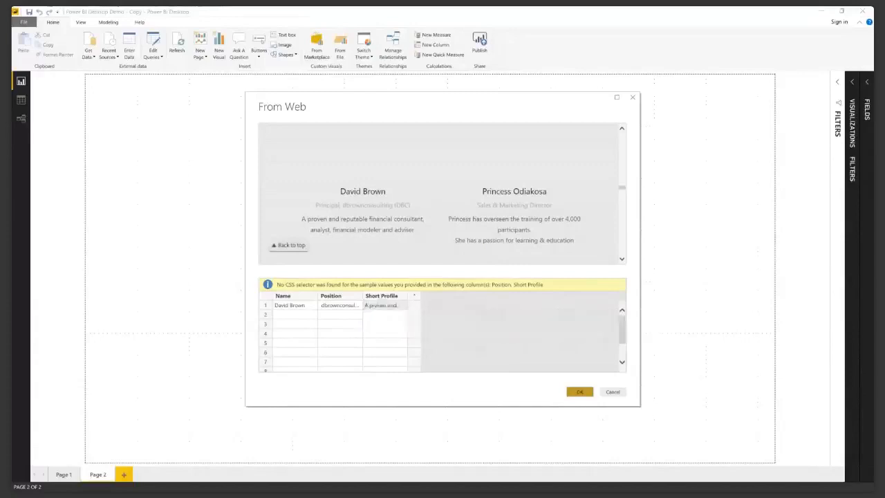
Step: Fill the second row's Name with the suggested full name of the Sales & Marketing Director
left_click(295, 315)
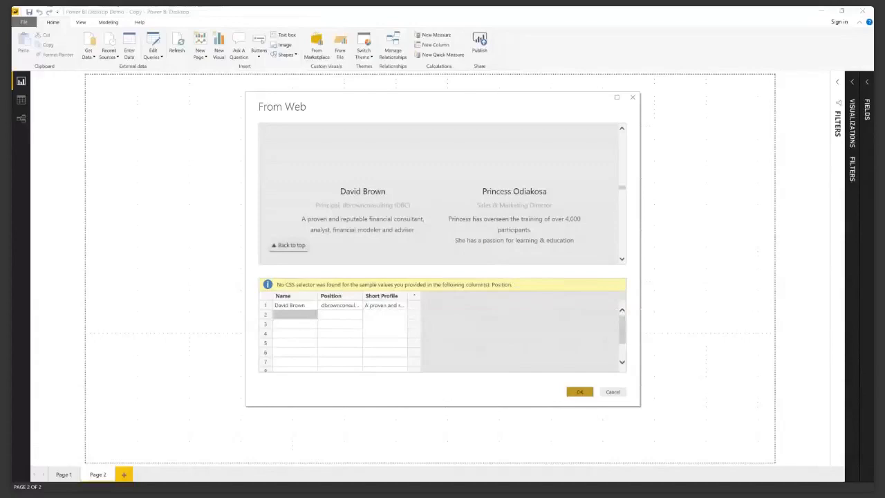
double_click(295, 315)
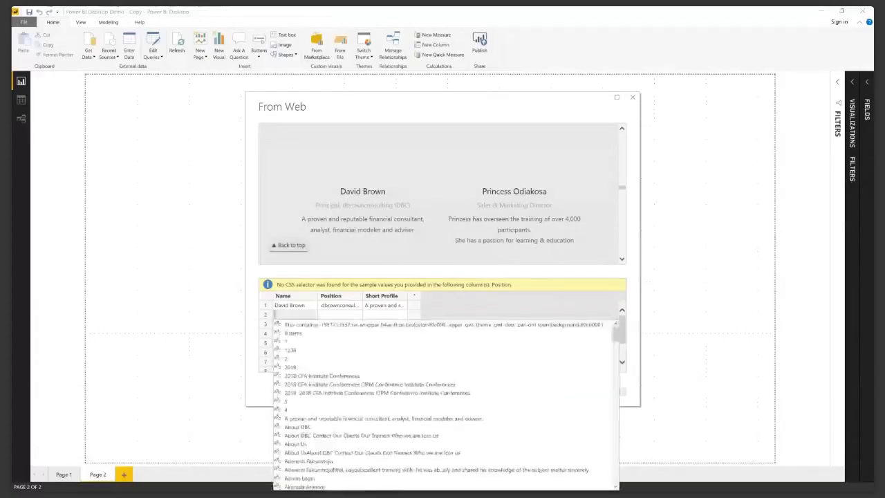
type("pri")
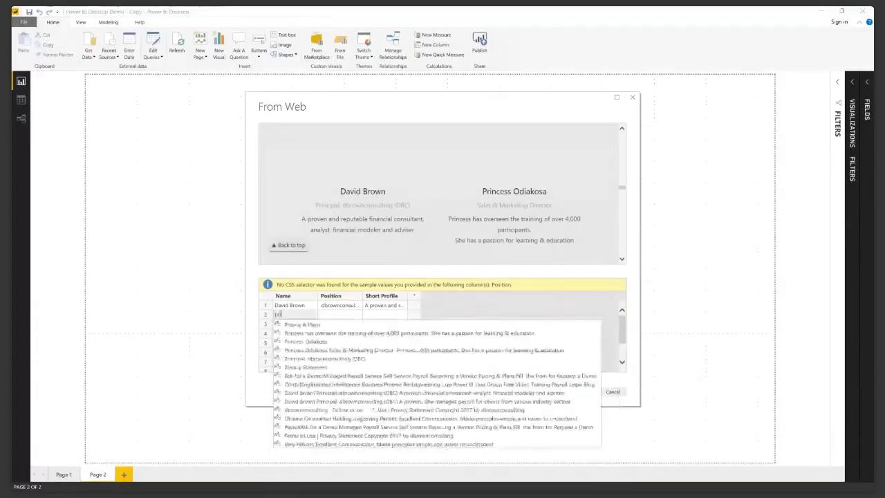
type("nc")
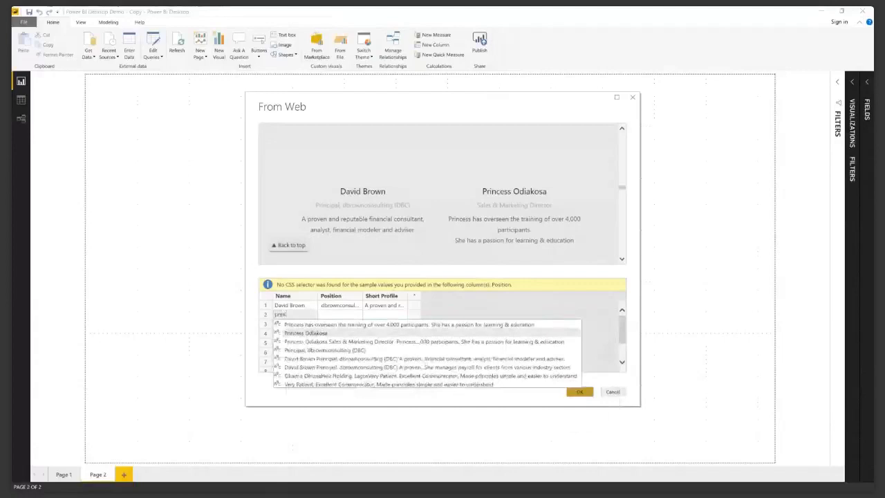
key("Return")
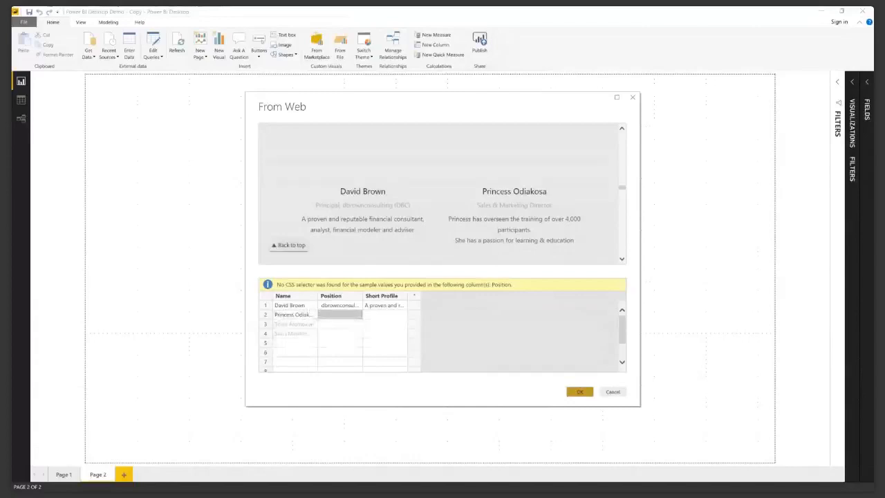
Step: Fill the second row's Position with the suggested value "Sales & Marketing Director"
double_click(341, 314)
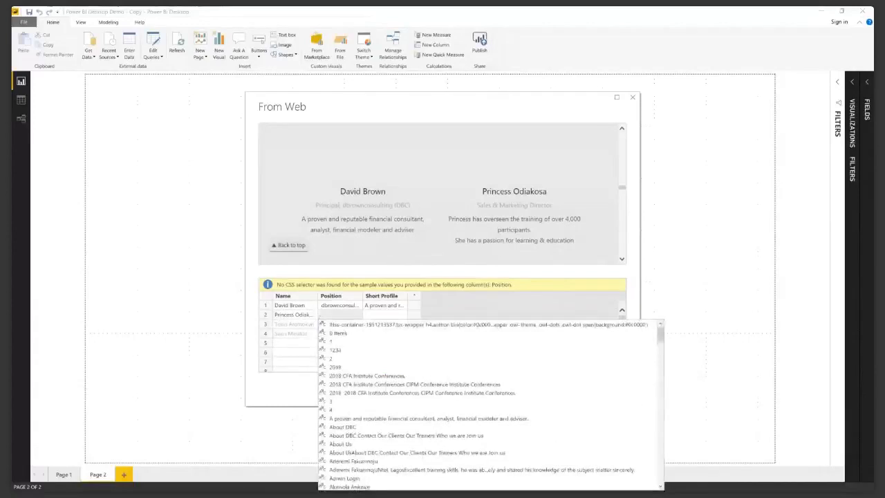
type("Sales")
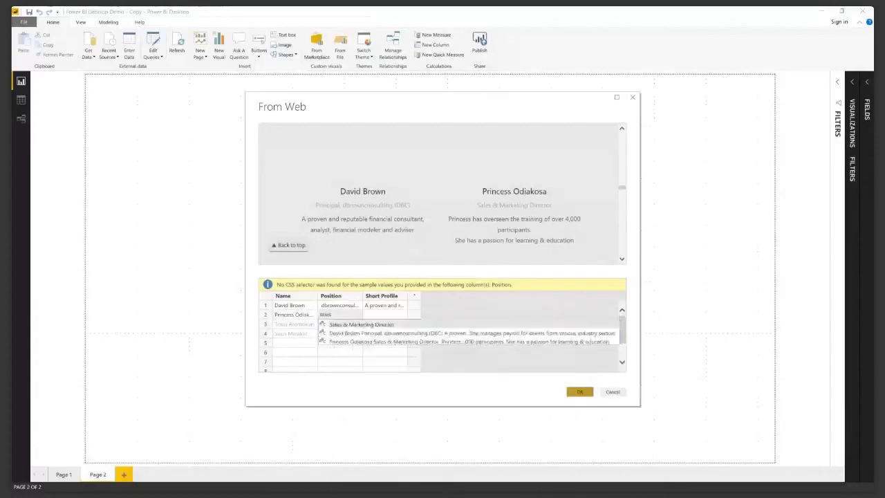
key("Return")
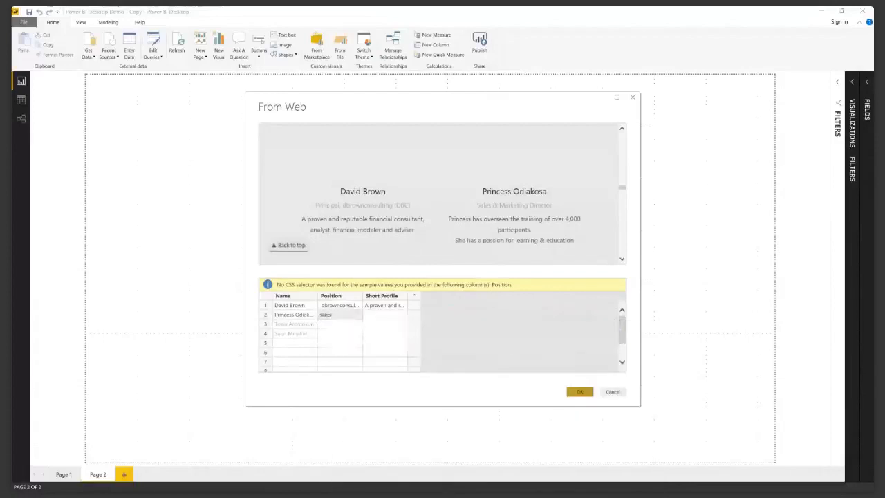
double_click(331, 315)
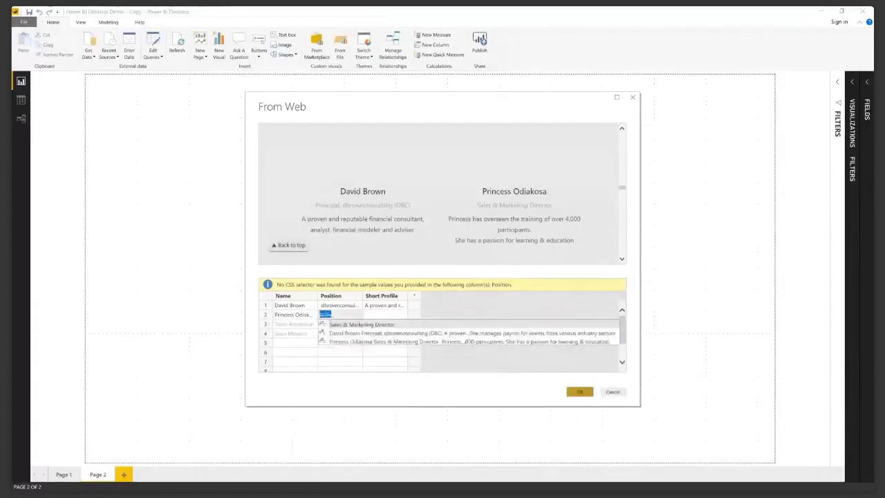
double_click(333, 323)
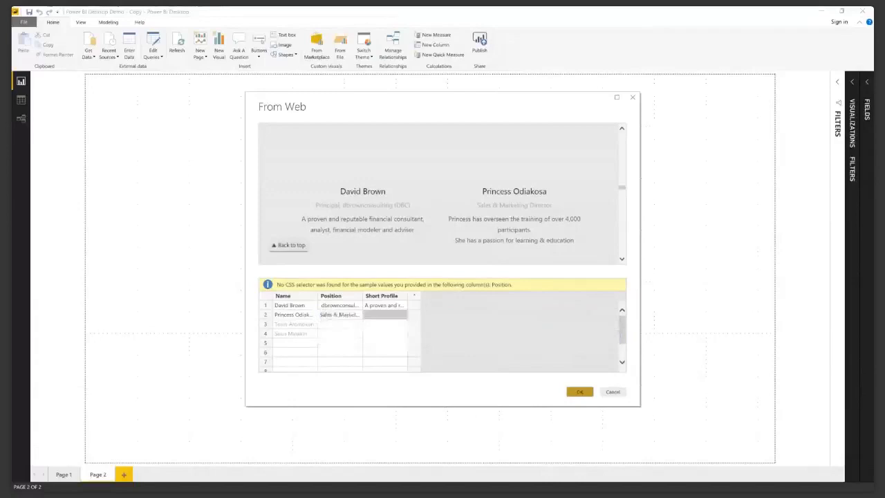
Step: Fill the second row's Short Profile with the suggested description about overseeing the training of over 4,000 participants
double_click(386, 314)
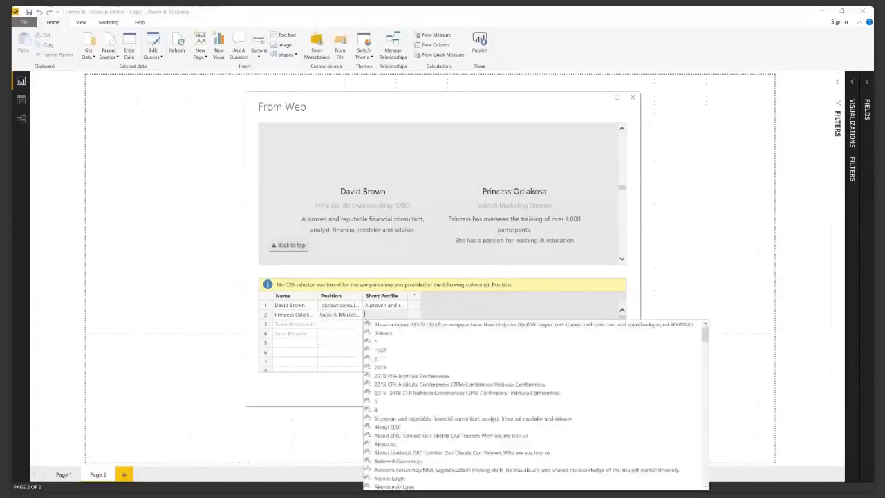
type("pro")
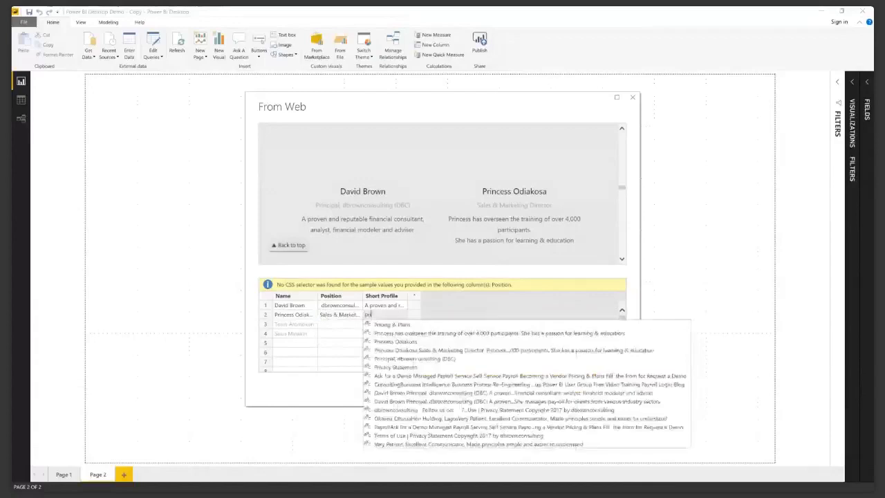
type("ce")
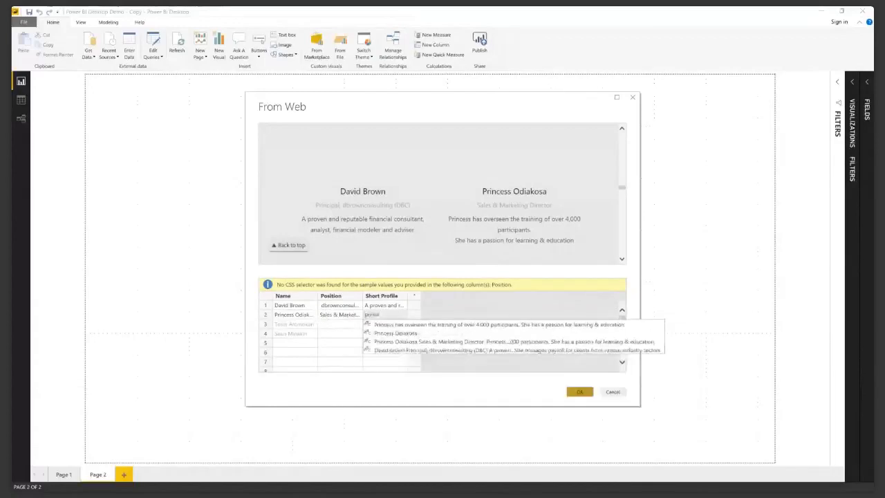
key("Down")
key("Return")
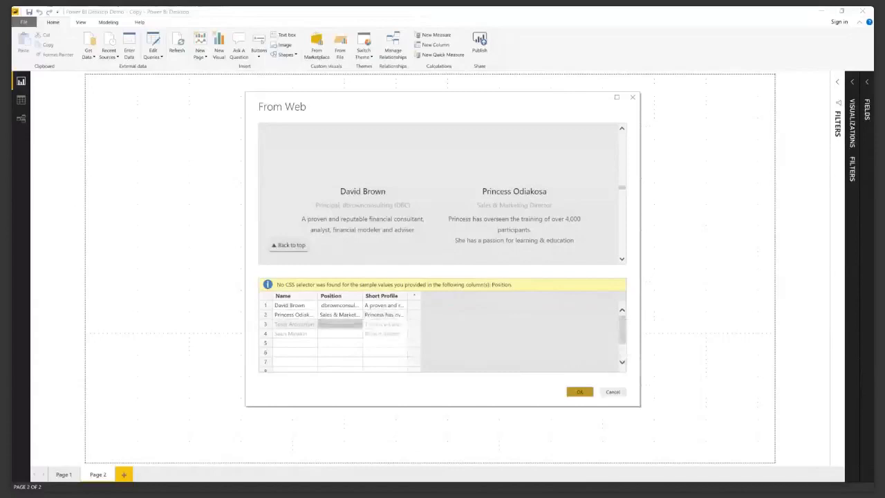
left_click(295, 324)
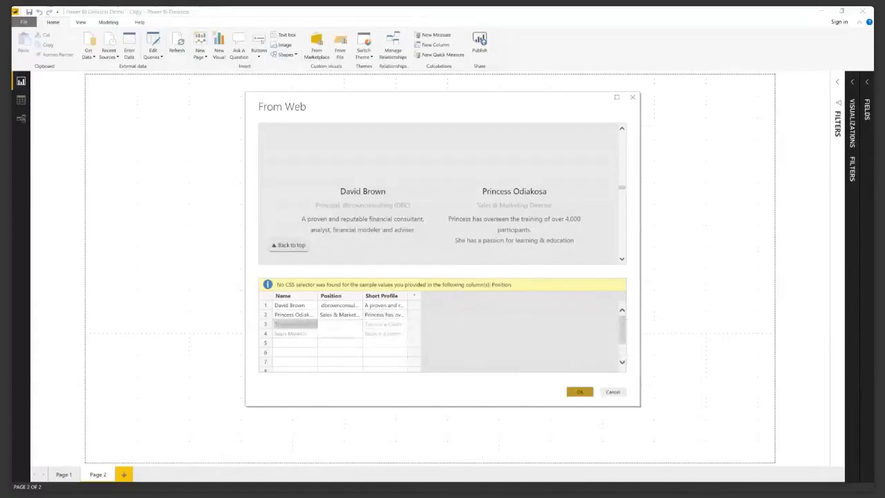
Step: Fill the third row's Position with the suggested value "Financial Director"
left_click(340, 324)
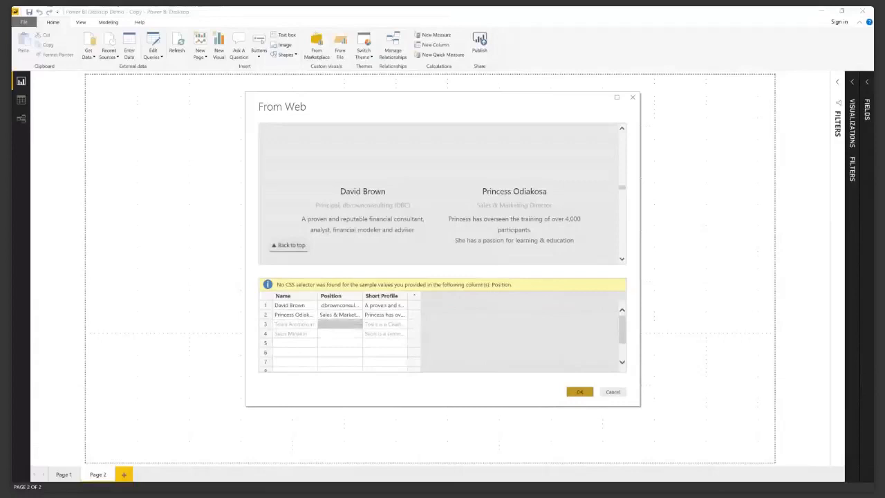
left_click(622, 260)
left_click(621, 260)
left_click(621, 259)
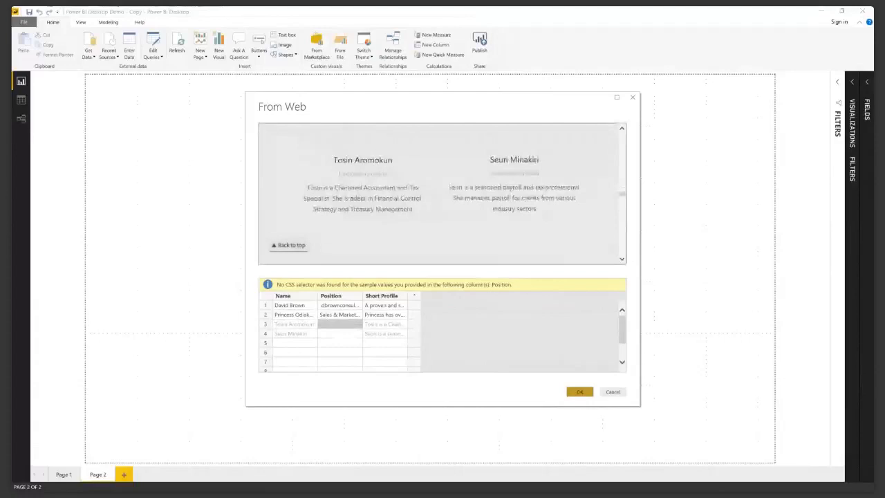
double_click(339, 325)
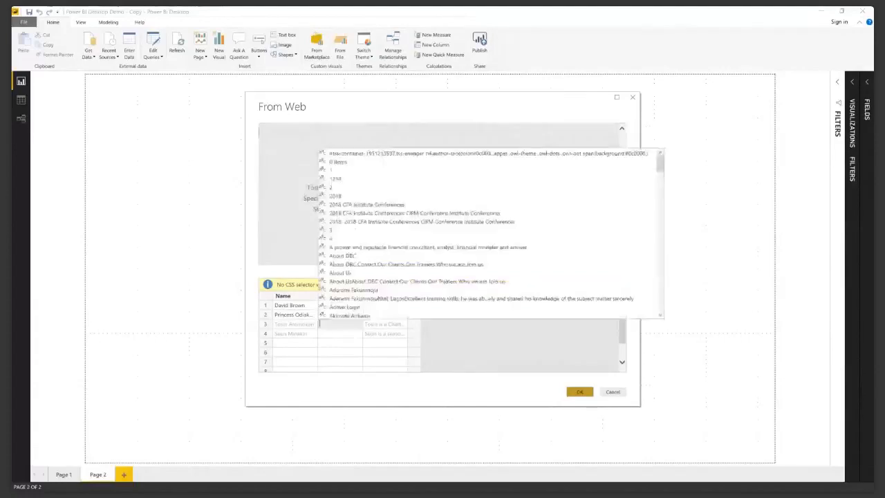
type("F")
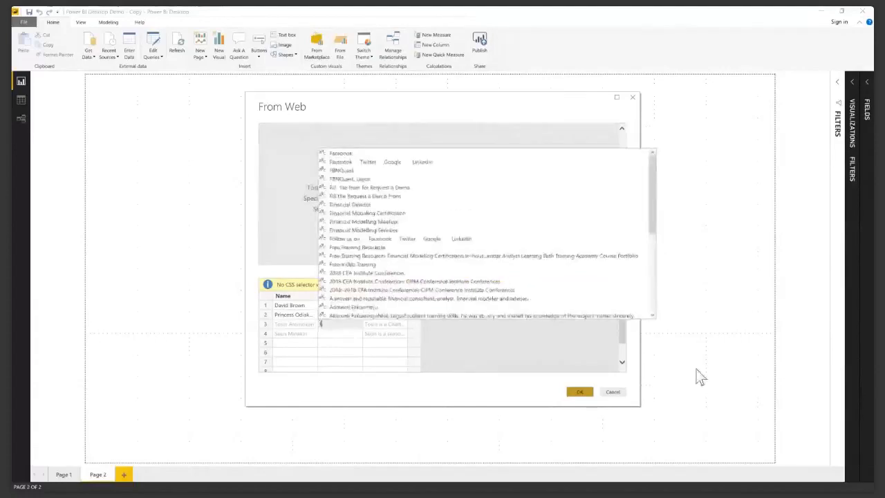
type("inanc")
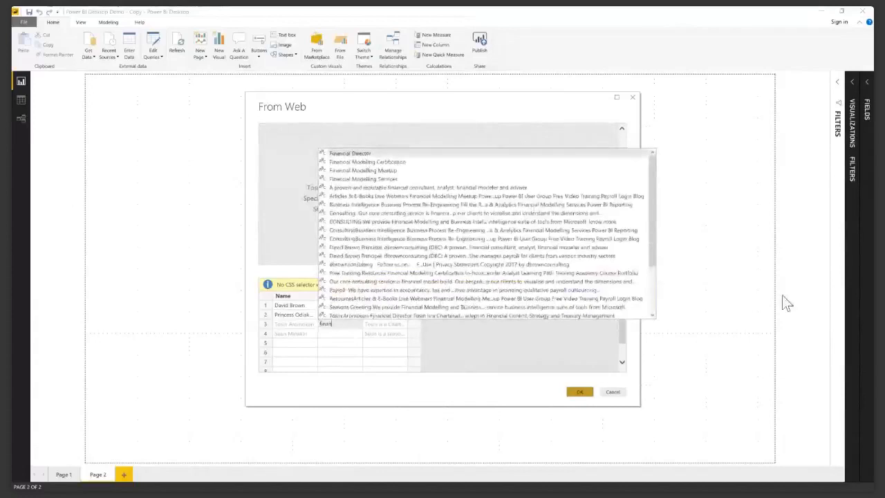
key("Return")
key("Return")
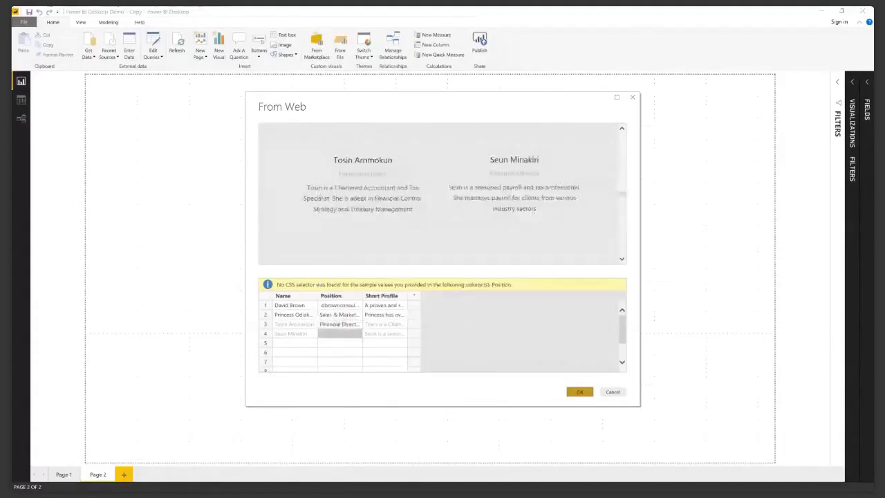
Step: Fill the fourth row's Position with the suggested value "Executive Director"
key("Return")
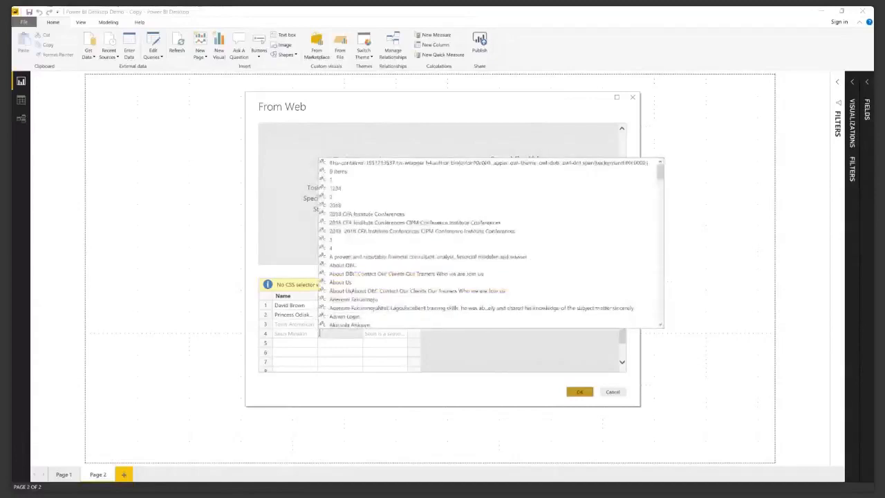
key("Escape")
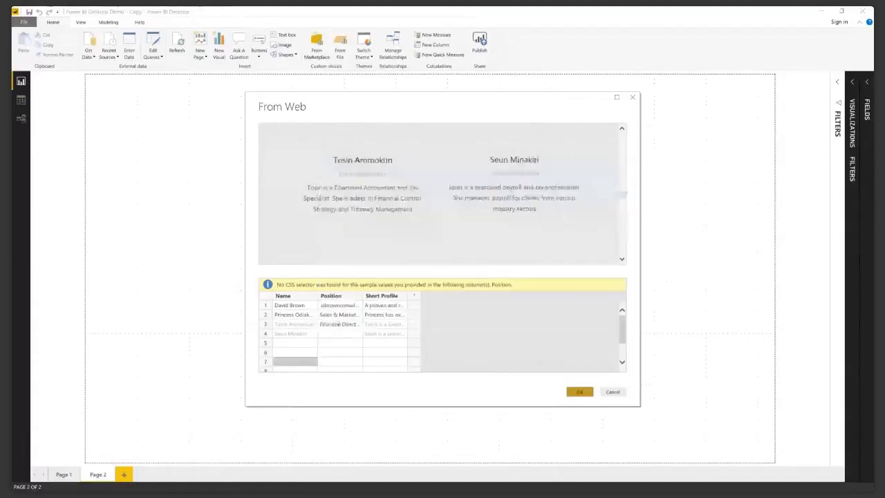
key("Return")
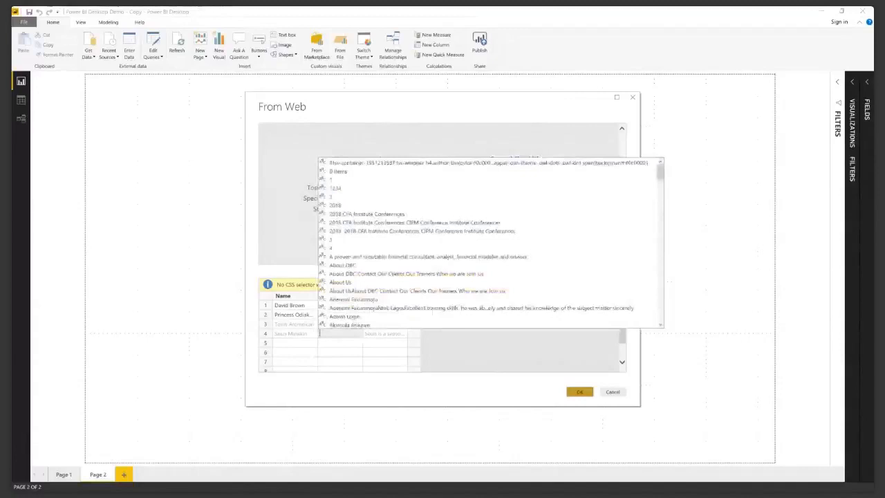
type("Exe")
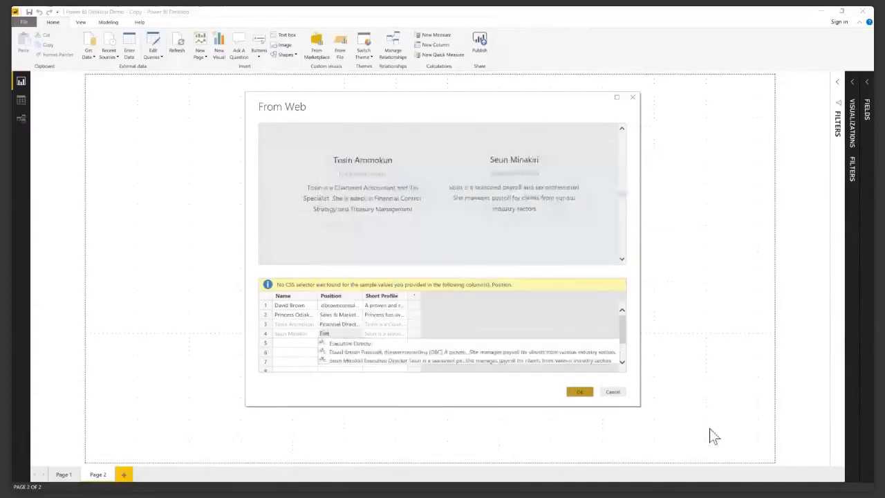
type("c")
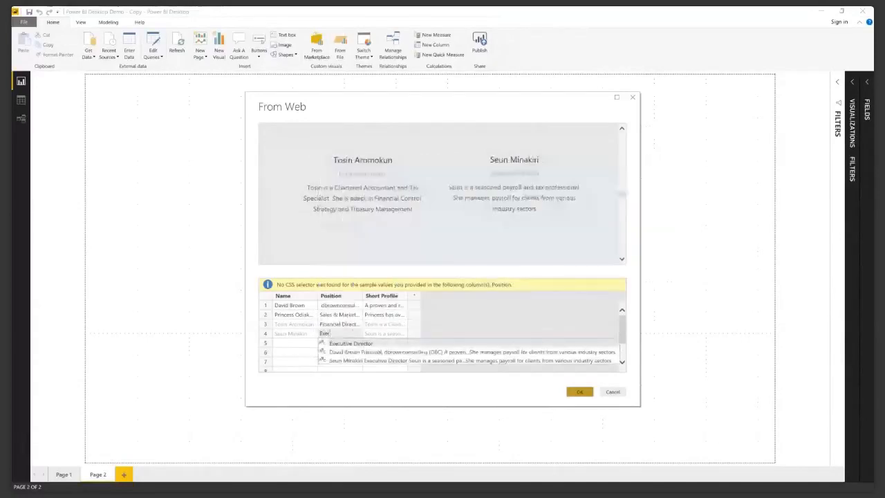
key("Return")
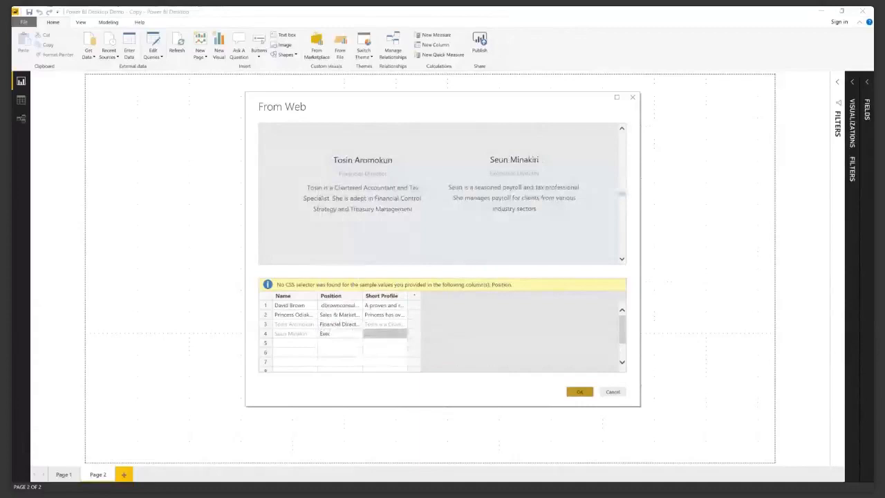
double_click(328, 333)
left_click(351, 343)
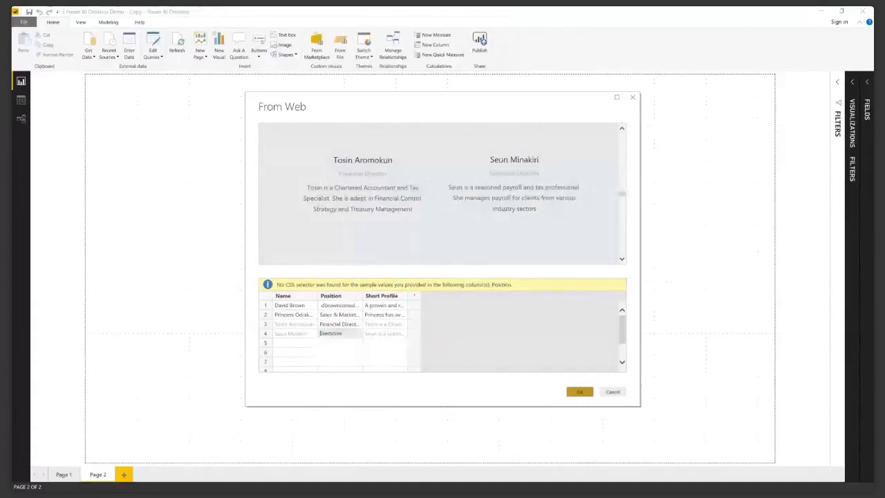
left_click(385, 334)
left_click(339, 343)
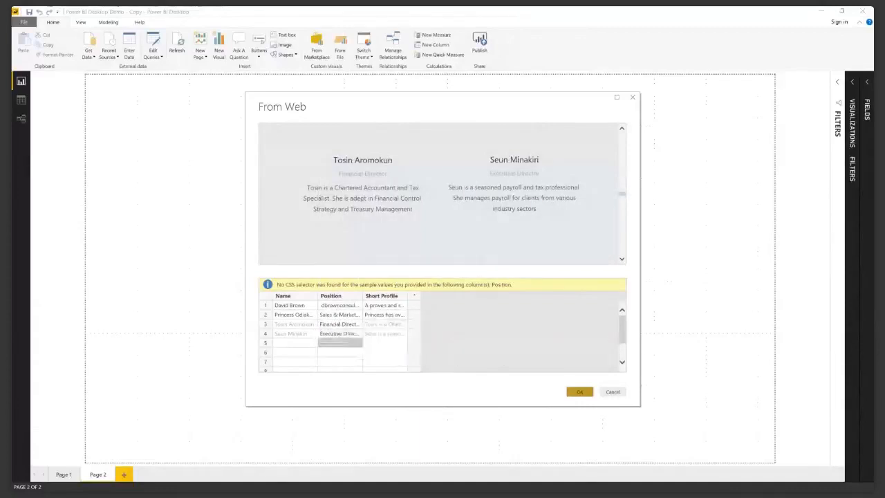
left_click(295, 351)
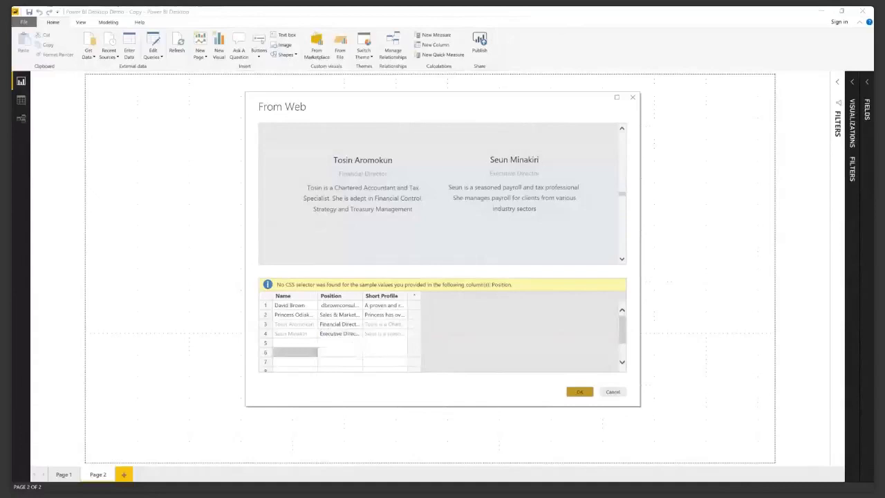